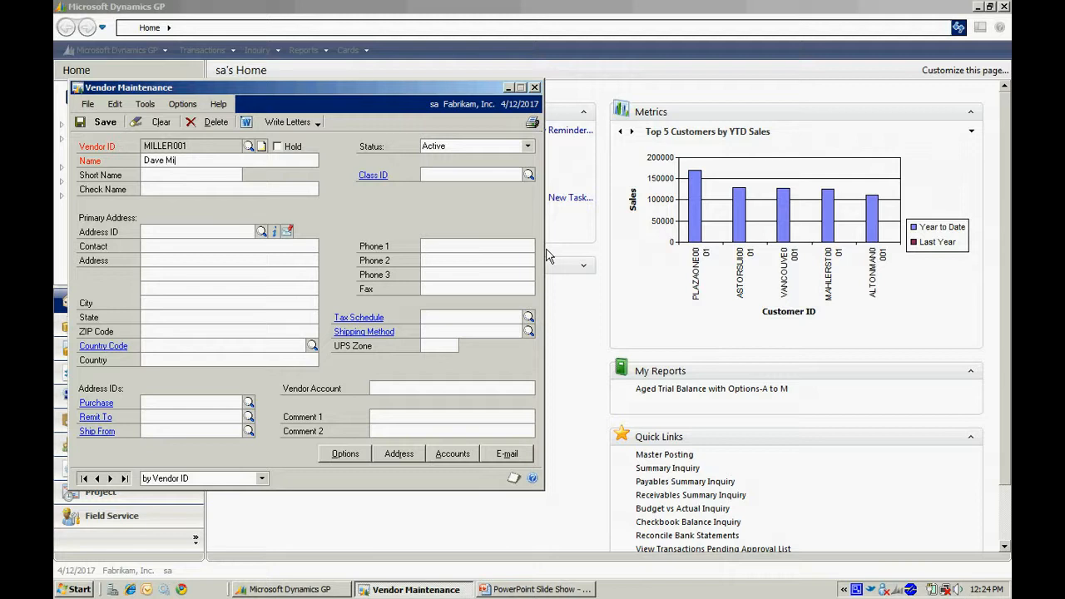
# Complete the new vendor's employee name, assign vendor class USA-US-M, and review that class's setup.
pyautogui.press('Tab')
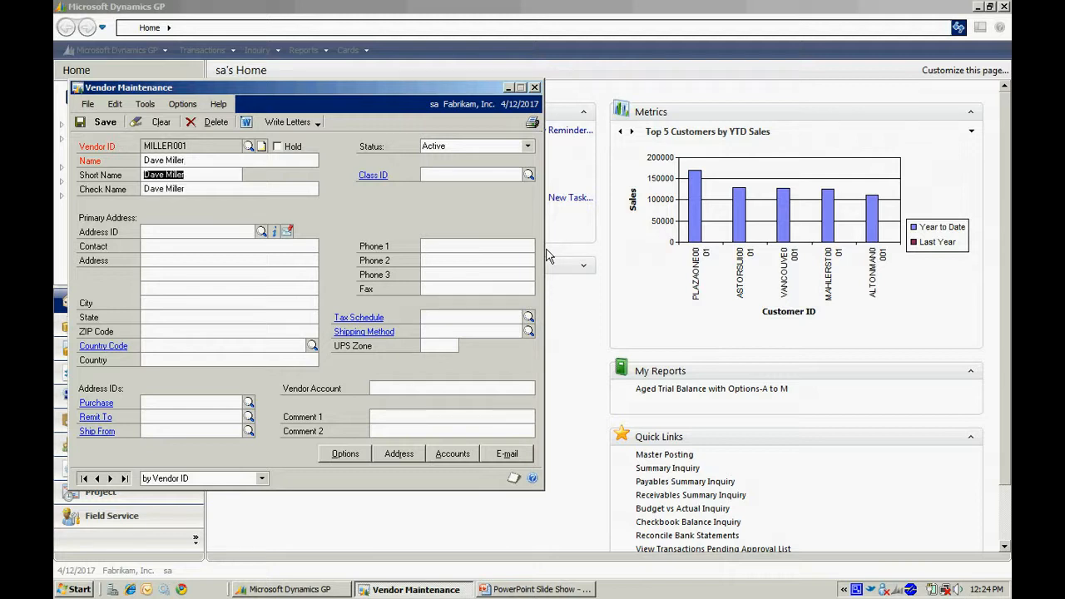
pyautogui.press('Tab')
pyautogui.press('Tab')
pyautogui.press('Tab')
pyautogui.press('Tab')
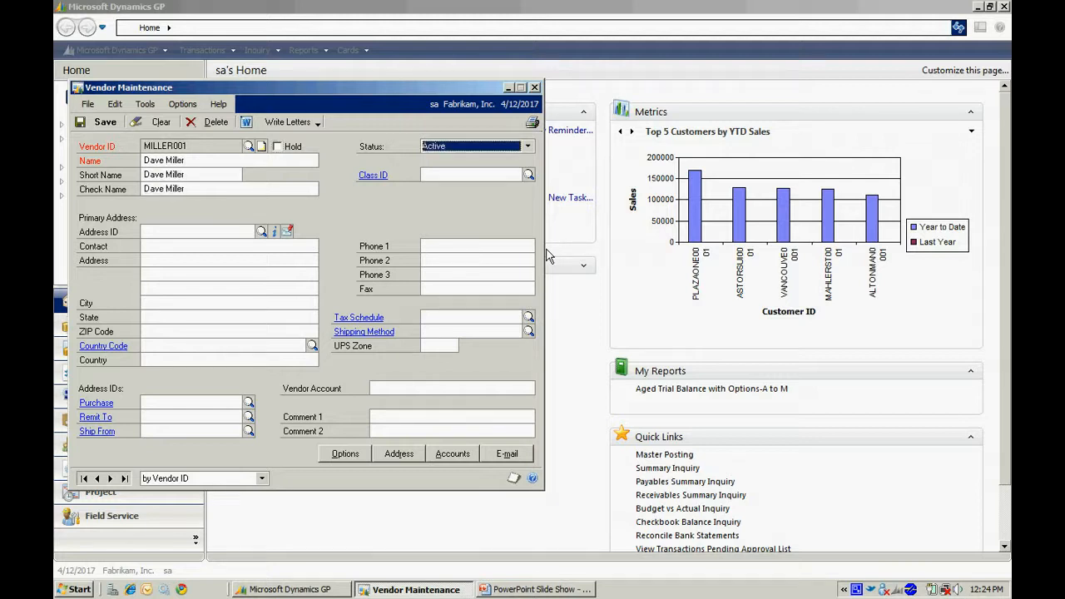
pyautogui.click(529, 174)
pyautogui.click(291, 311)
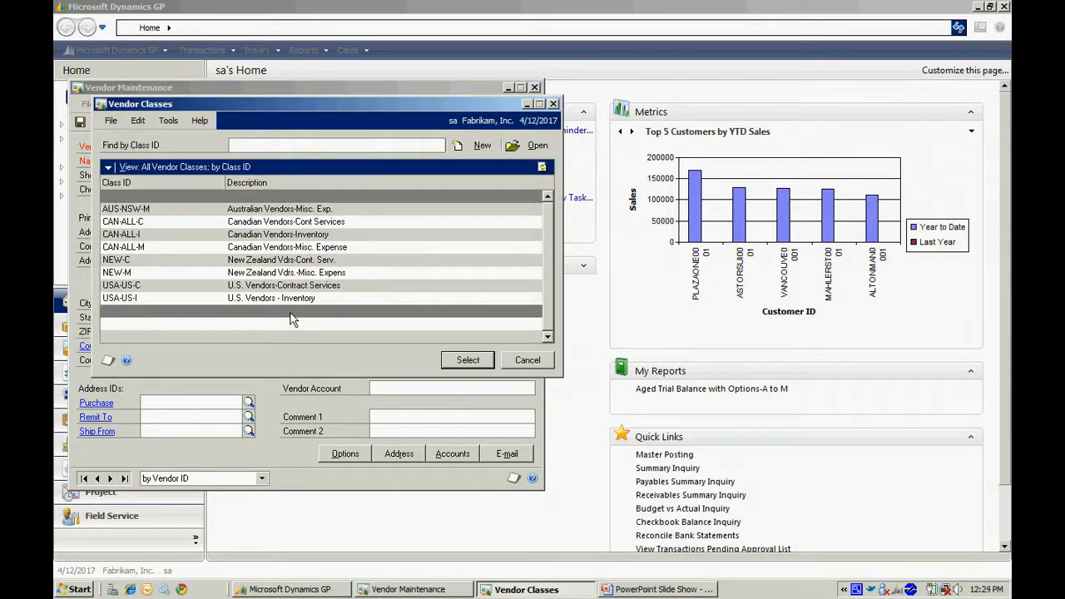
pyautogui.click(468, 360)
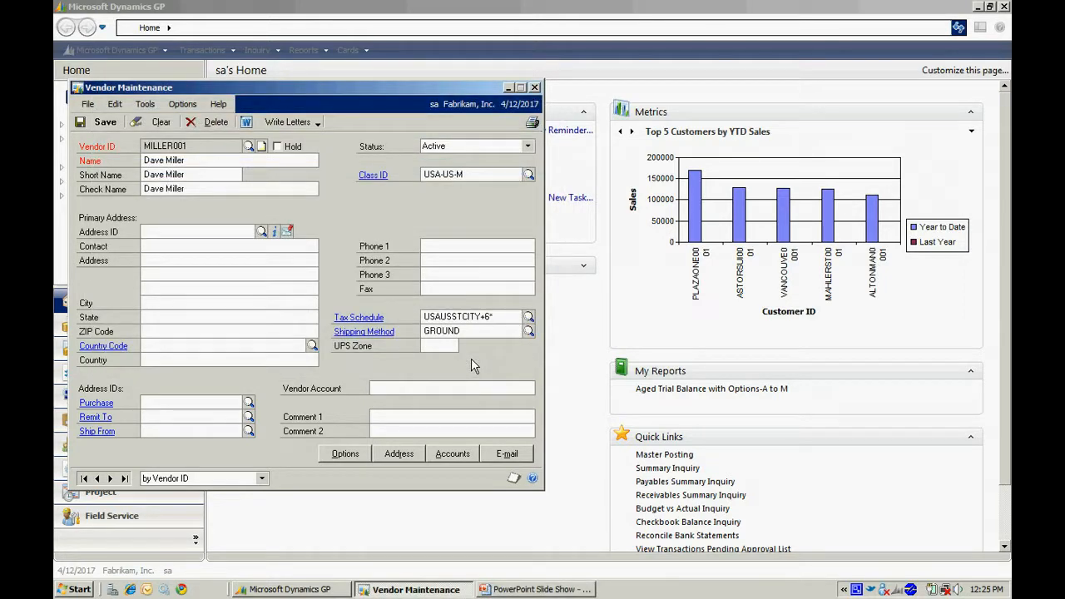
pyautogui.click(373, 176)
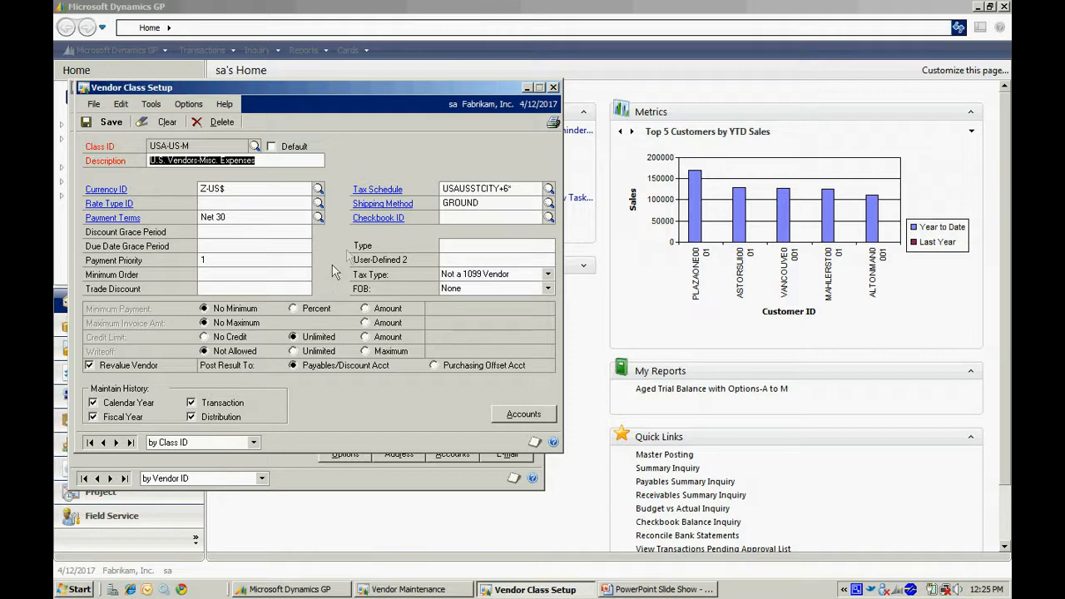
pyautogui.click(554, 87)
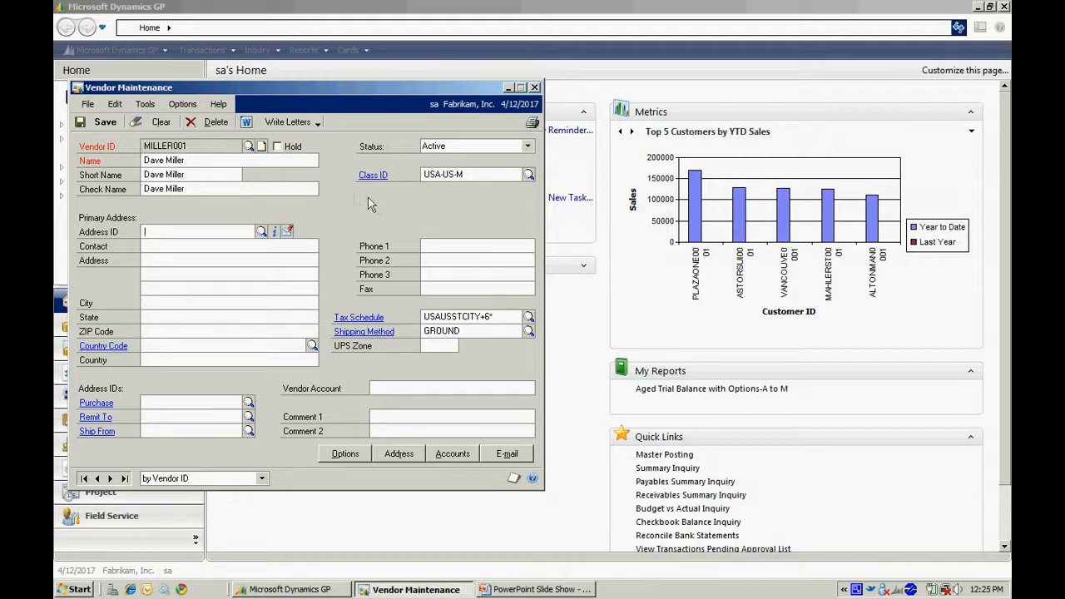
# Set the new vendor's payment terms to Due 20th in its maintenance options.
pyautogui.click(342, 453)
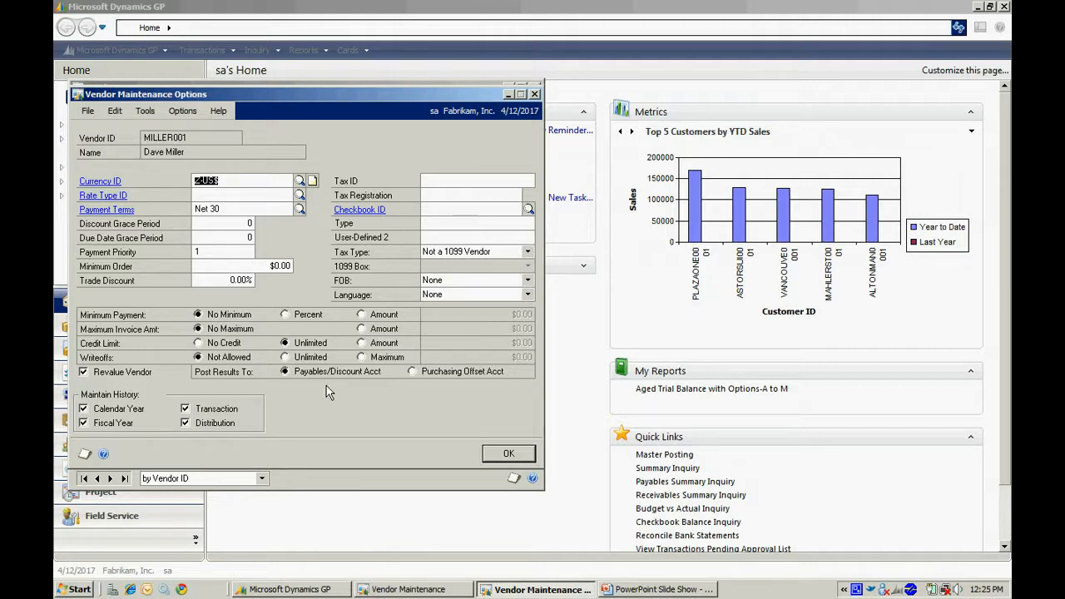
pyautogui.click(300, 210)
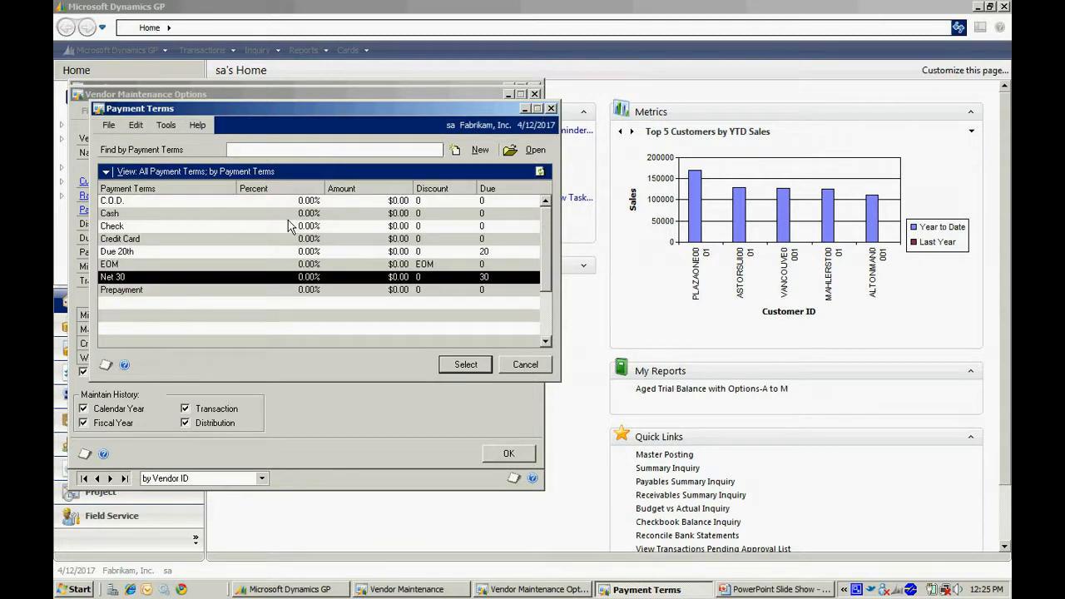
pyautogui.click(165, 251)
pyautogui.click(465, 364)
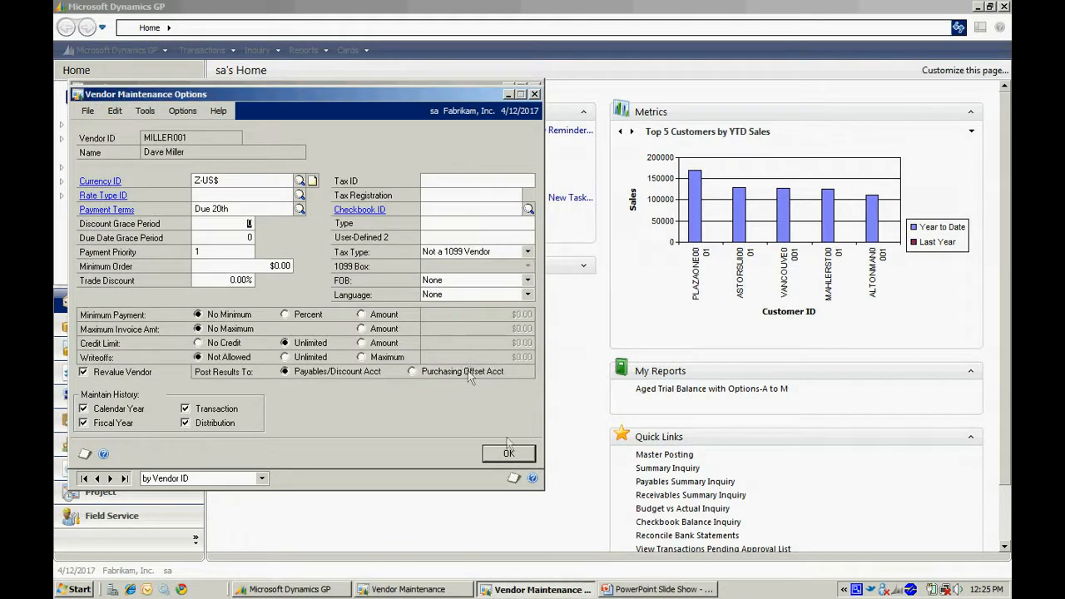
pyautogui.click(513, 455)
# Enter address ID PRIMARY with the employee's postal address, and save the vendor record.
pyautogui.click(178, 234)
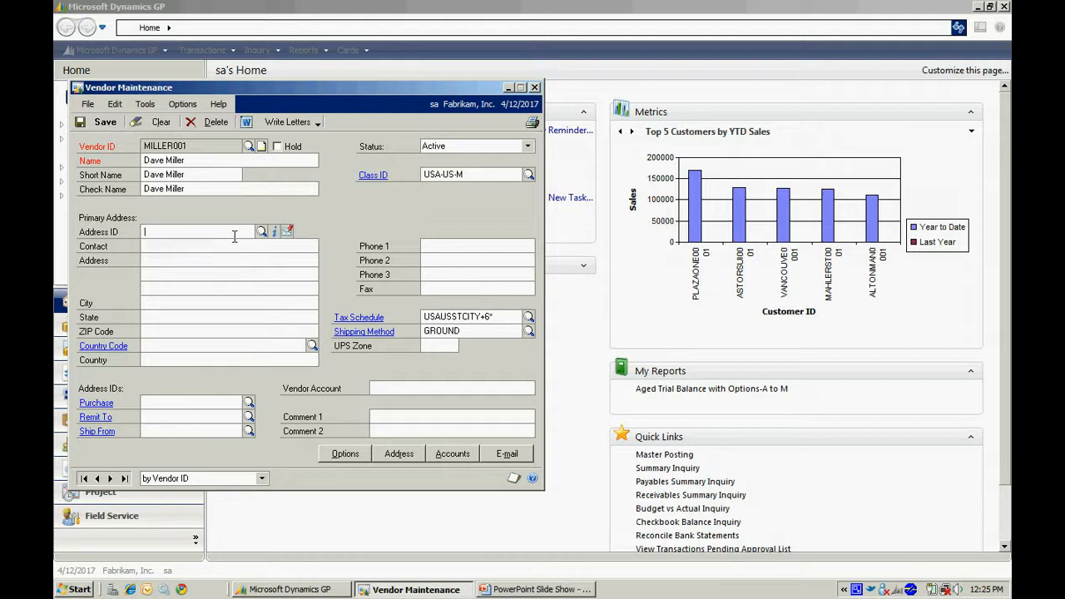
pyautogui.write('PRIMARY')
pyautogui.press('Tab')
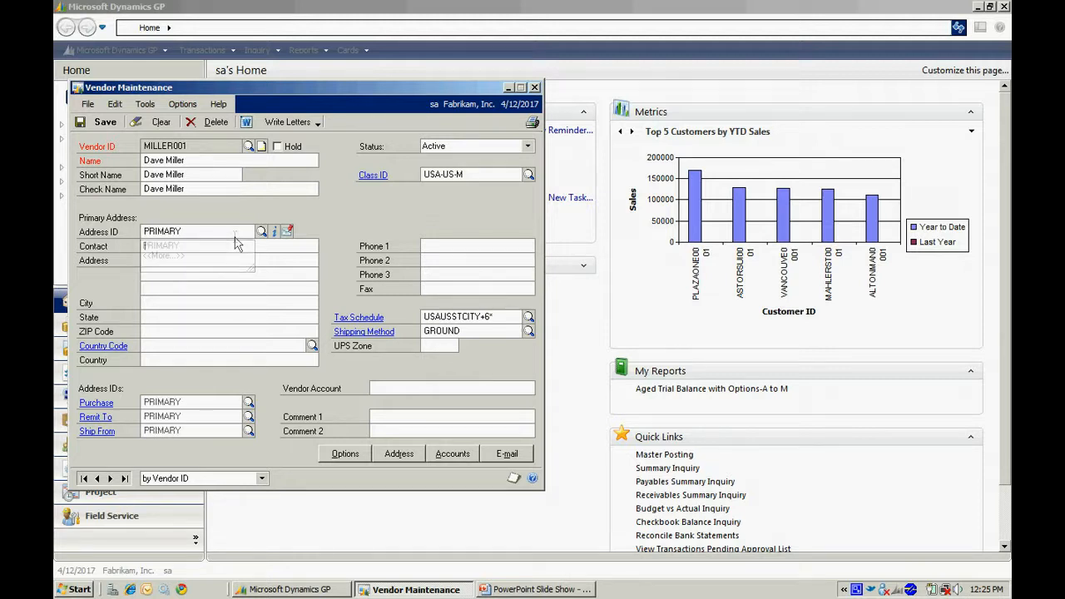
pyautogui.write('1234 Ma')
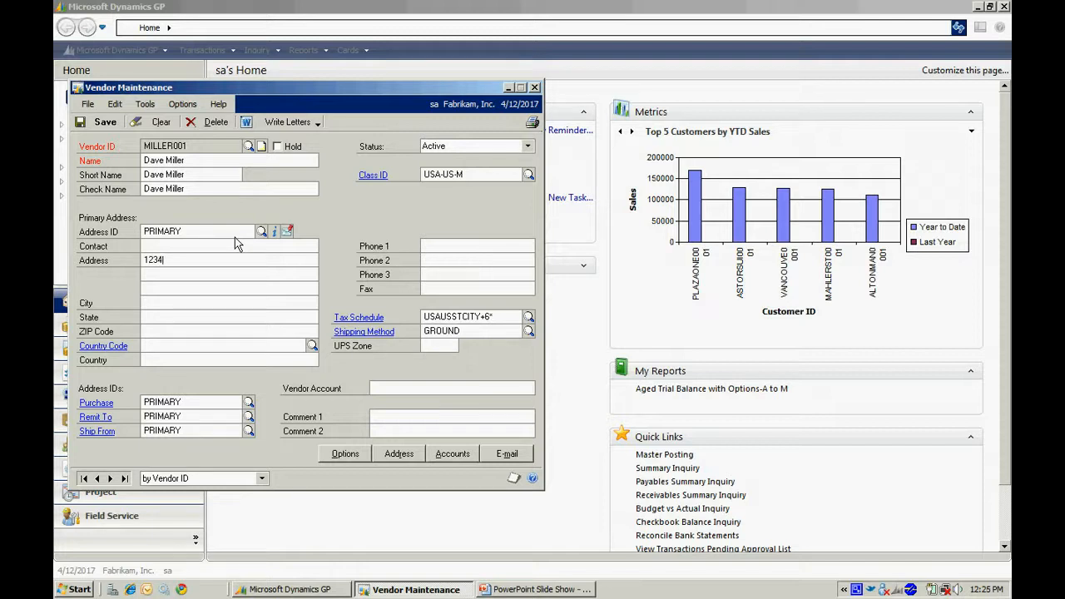
pyautogui.write('ple')
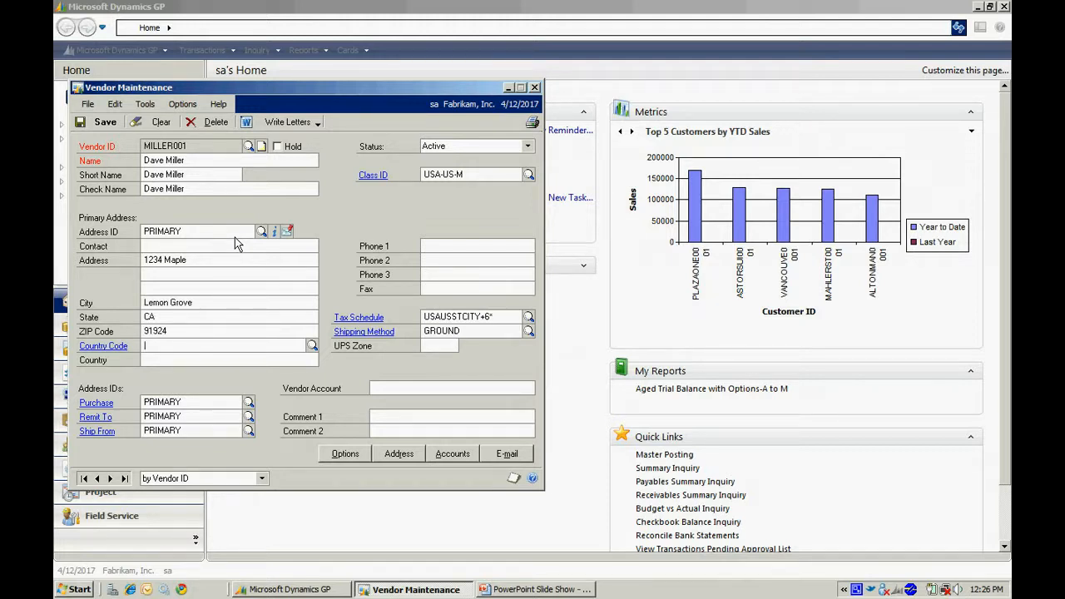
pyautogui.click(98, 123)
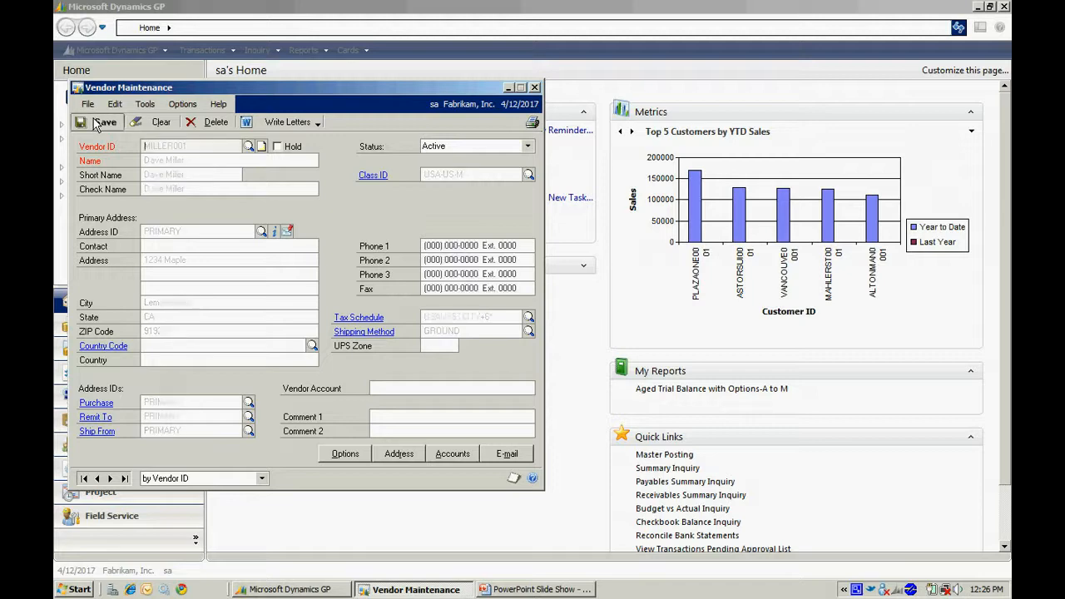
pyautogui.click(535, 87)
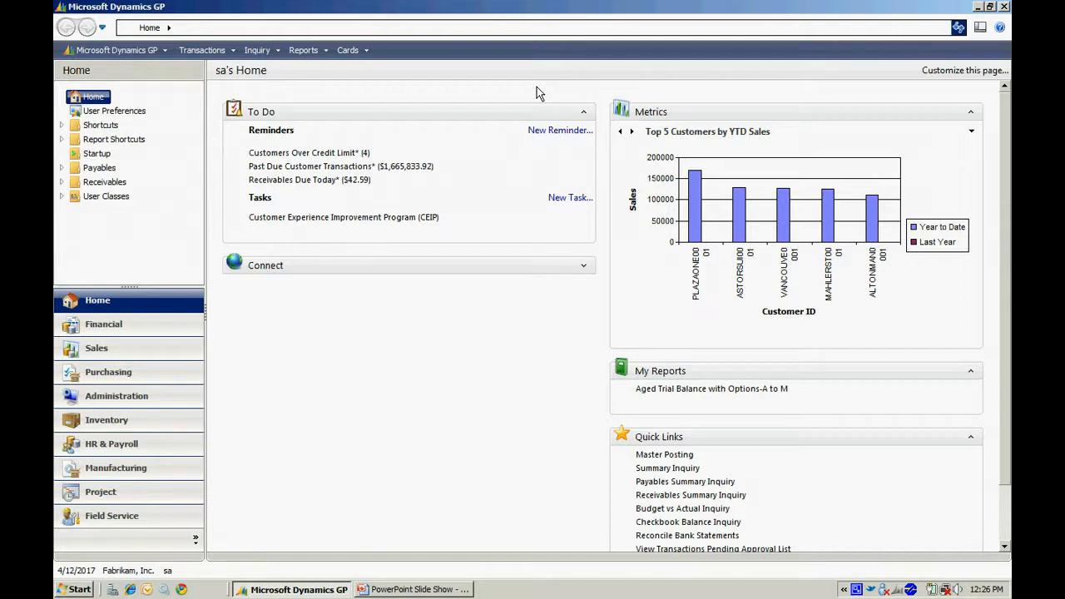
# Start a new payables transaction and describe the invoice as "Employee Expenses".
pyautogui.click(212, 55)
pyautogui.moveTo(275, 107)
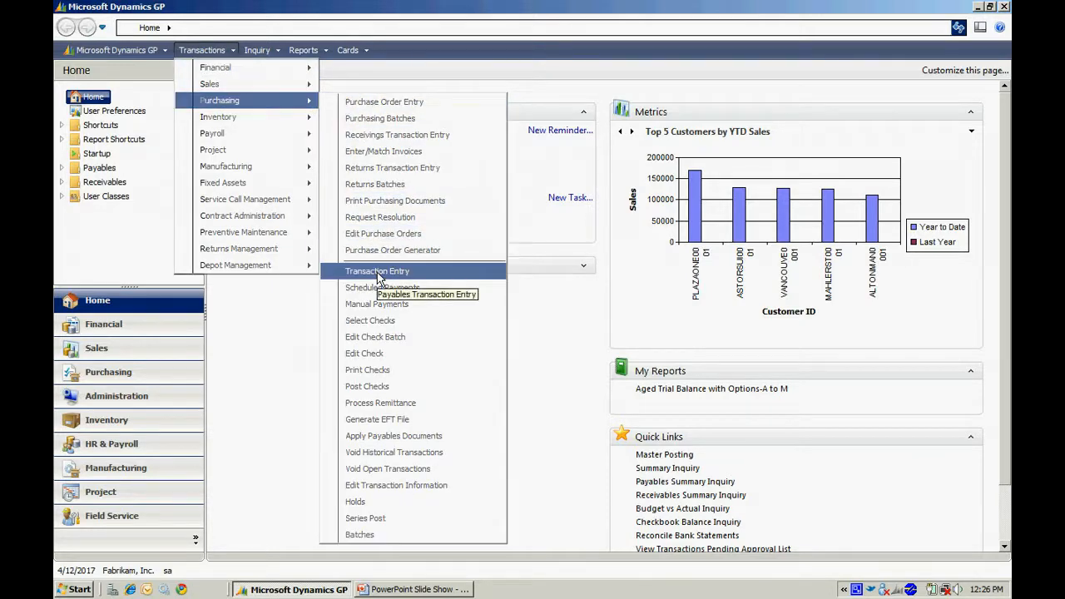
pyautogui.click(379, 271)
pyautogui.moveTo(271, 77); pyautogui.dragTo(357, 134)
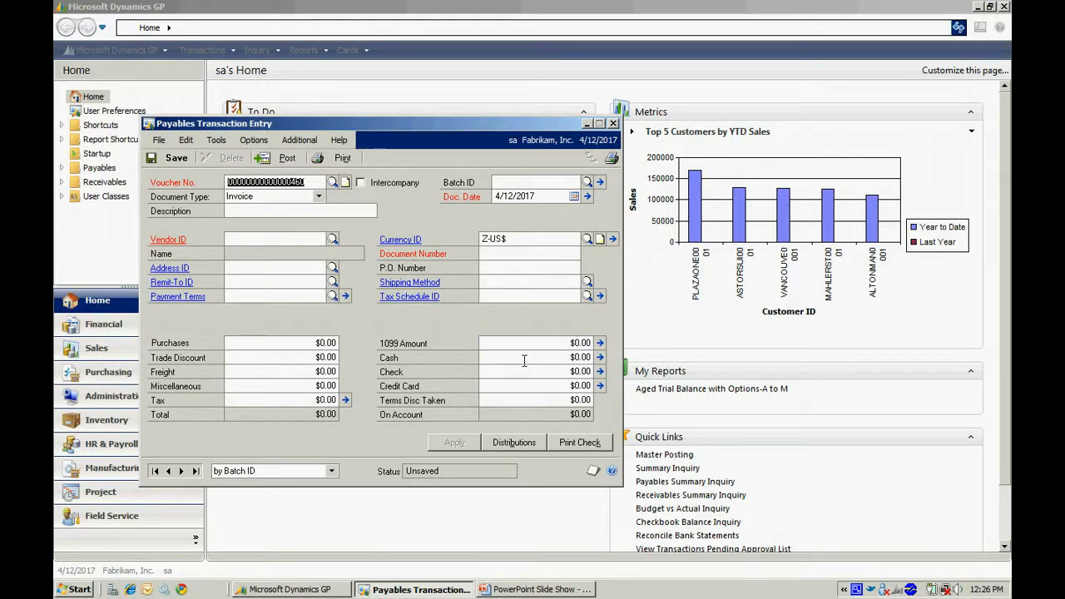
pyautogui.press('Tab')
pyautogui.press('Tab')
pyautogui.write('Employee Expenses')
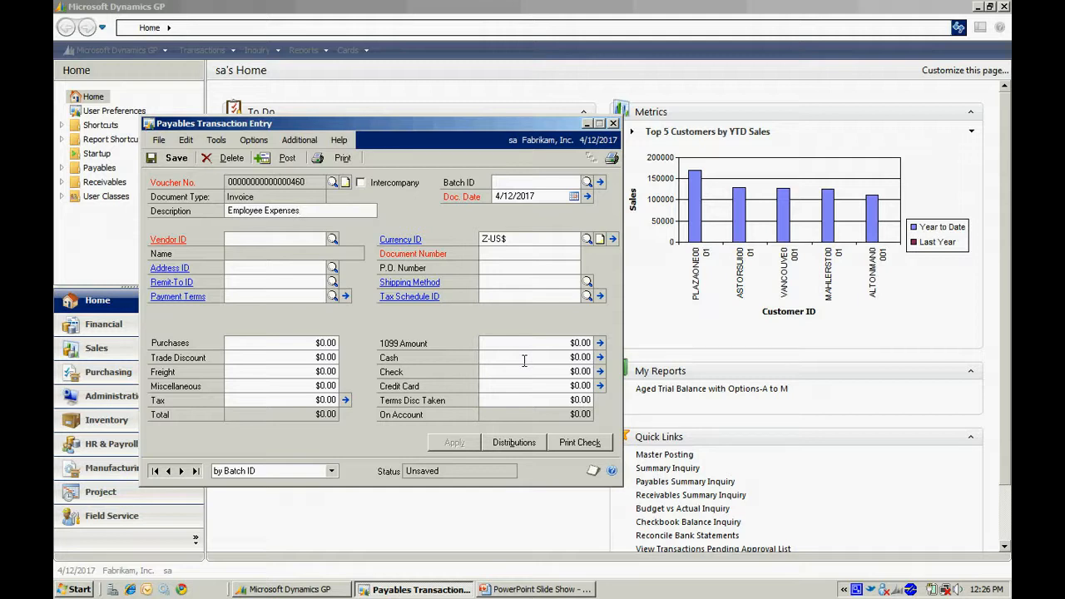
# Assign the newly created employee vendor to the Employee Expenses invoice.
pyautogui.press('Tab')
pyautogui.press('Tab')
pyautogui.write('MIL')
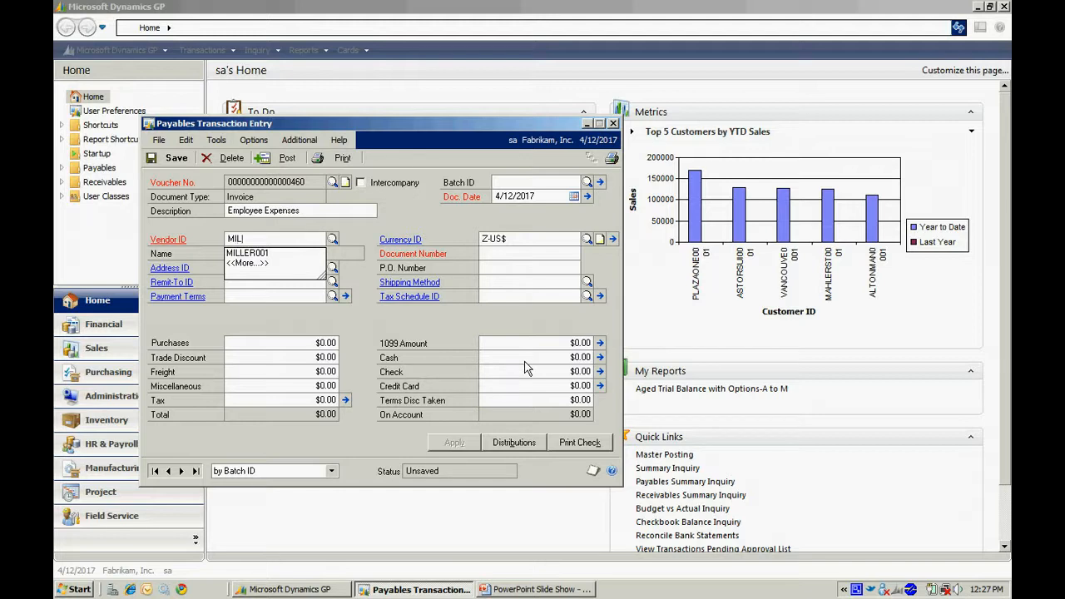
pyautogui.click(250, 254)
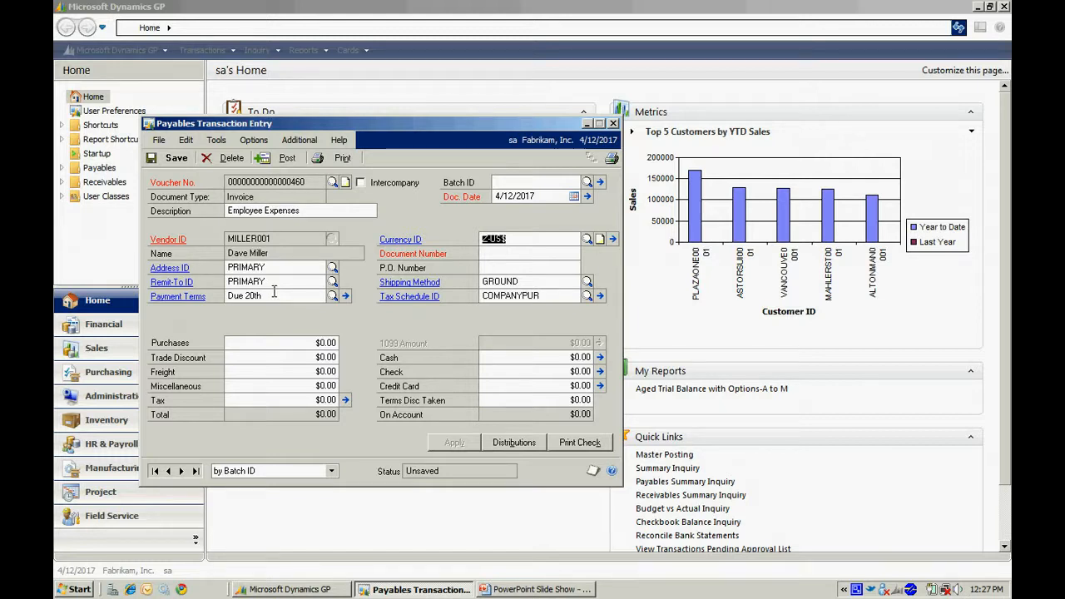
# Enter document number 878678 and a purchases amount of $1,235.00 on the invoice.
pyautogui.press('Tab')
pyautogui.write('878678')
pyautogui.press('Tab')
pyautogui.press('Tab')
pyautogui.press('Tab')
pyautogui.write('1235.30')
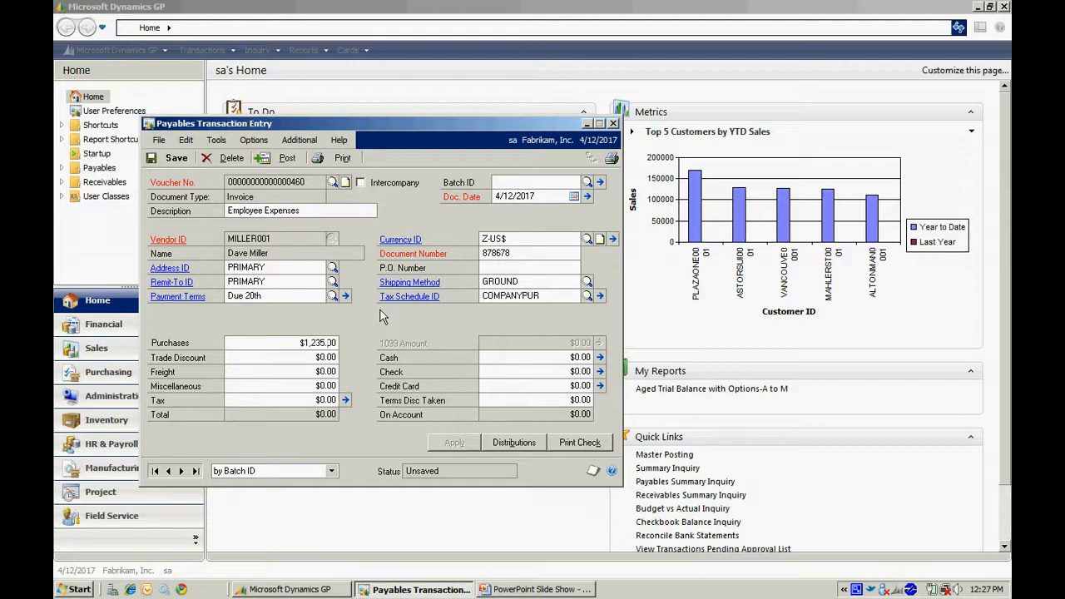
pyautogui.press('Tab')
# Review the invoice's account distributions and post the transaction without outputting the Trx Entry Posting Journal.
pyautogui.click(514, 447)
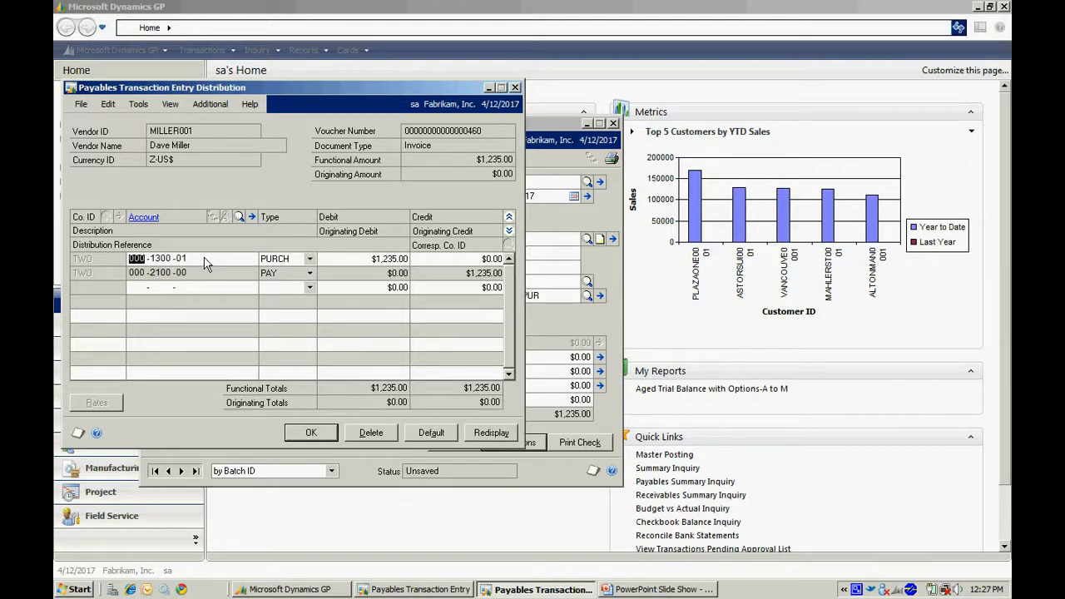
pyautogui.click(312, 433)
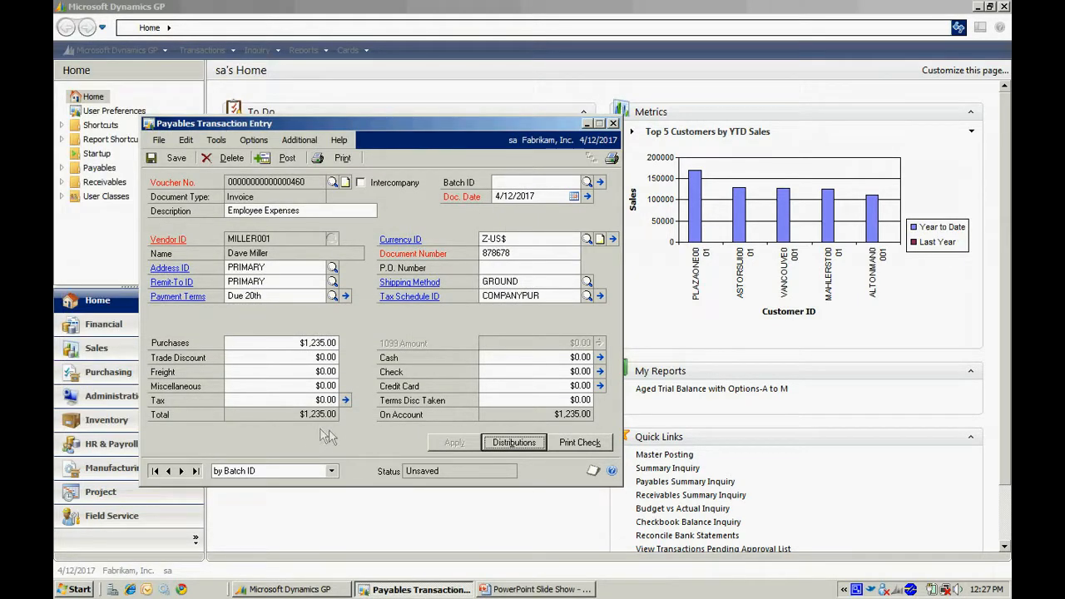
pyautogui.click(288, 159)
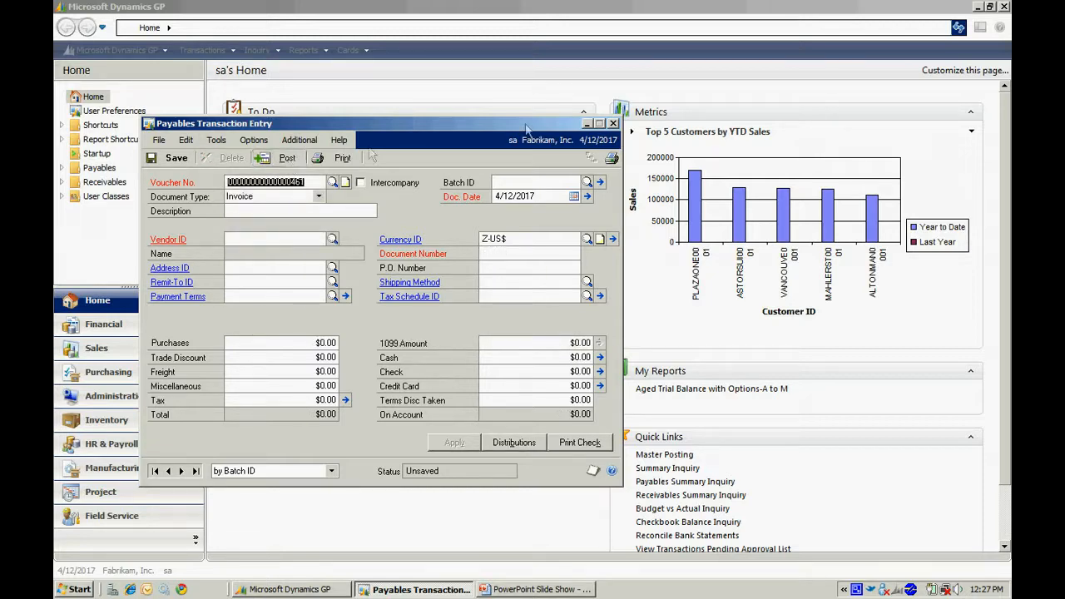
pyautogui.click(613, 123)
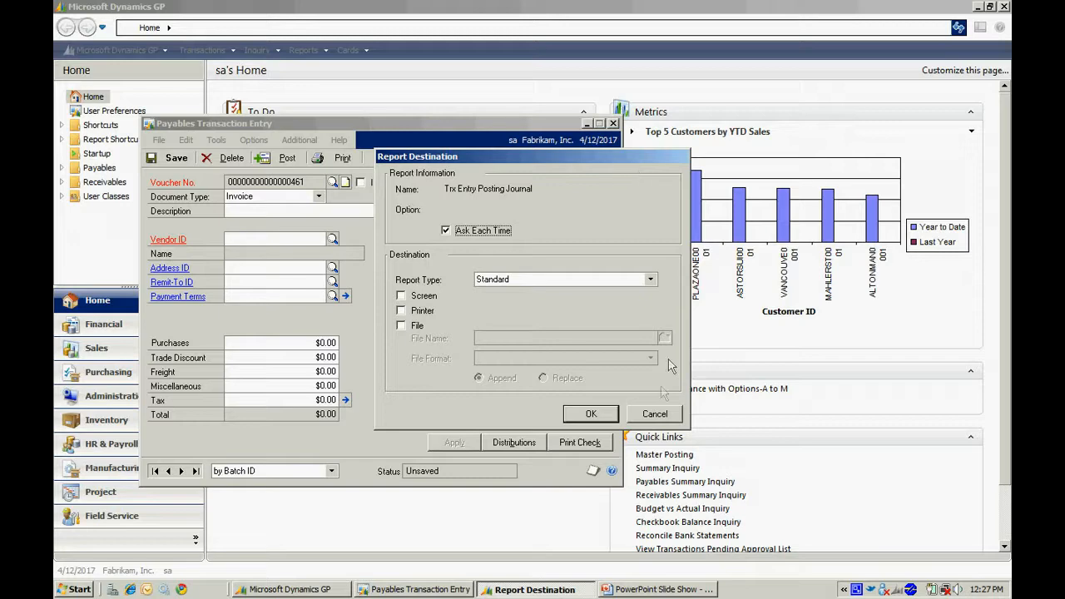
pyautogui.click(655, 413)
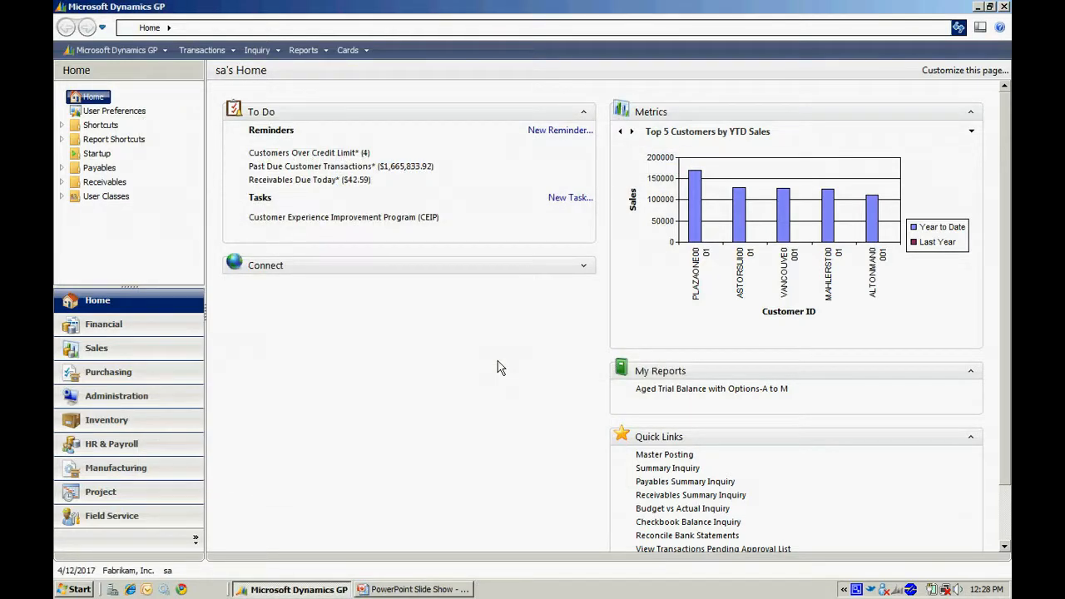
# Add a new payables check batch with the ID STEVE20 through Edit Check Batch.
pyautogui.click(204, 50)
pyautogui.moveTo(270, 102)
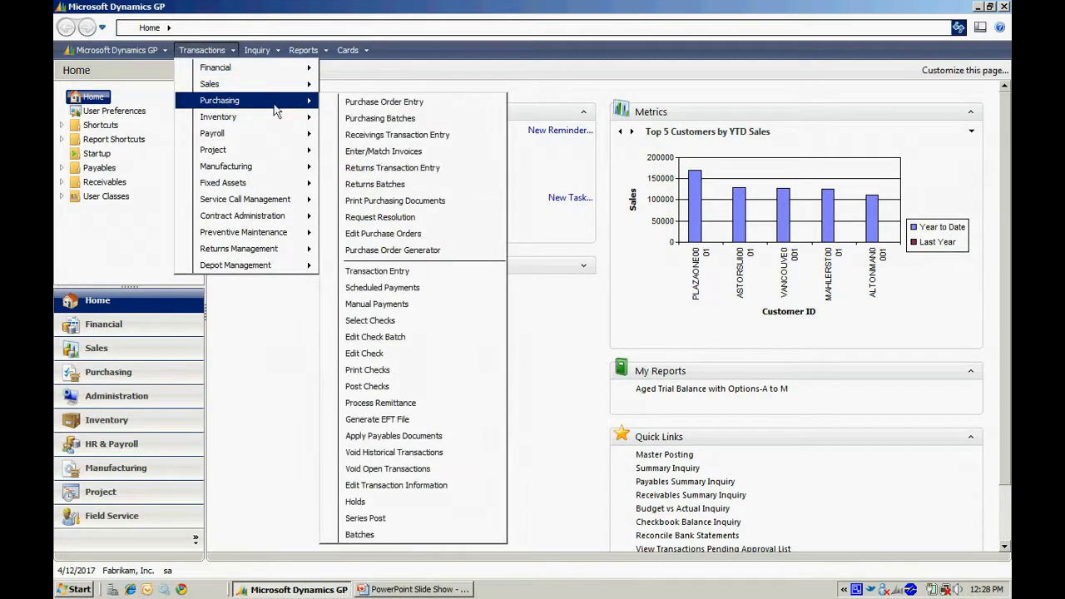
pyautogui.click(408, 338)
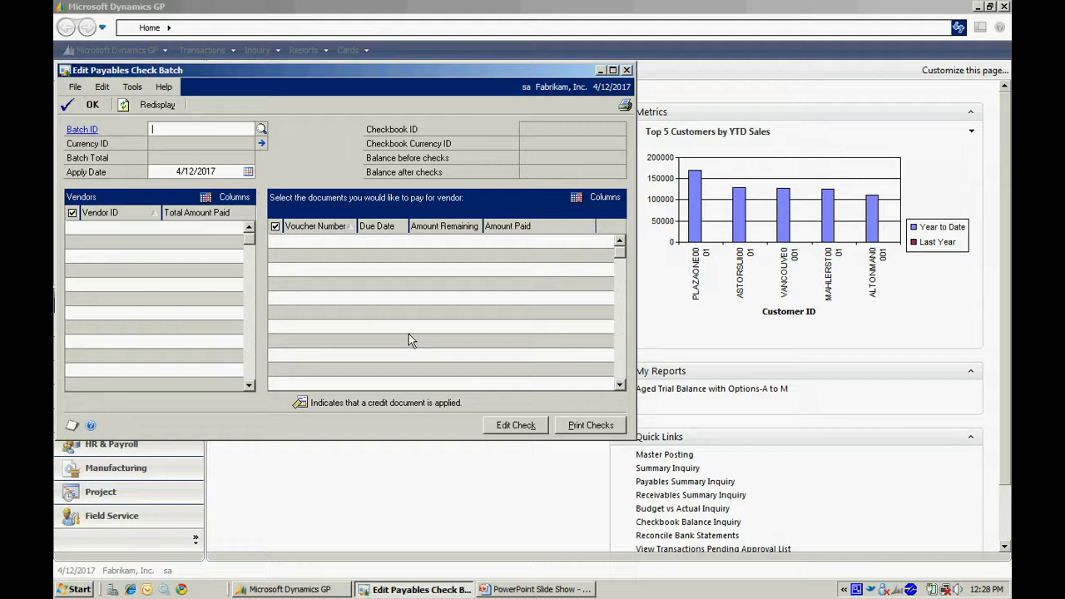
pyautogui.write('STEVE')
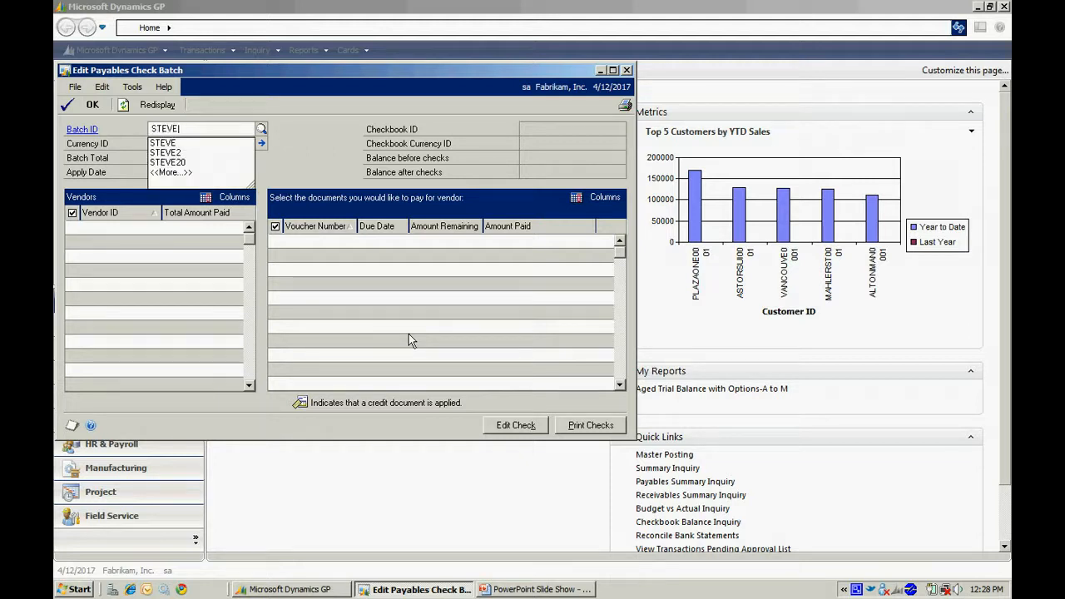
pyautogui.write('20')
pyautogui.press('Tab')
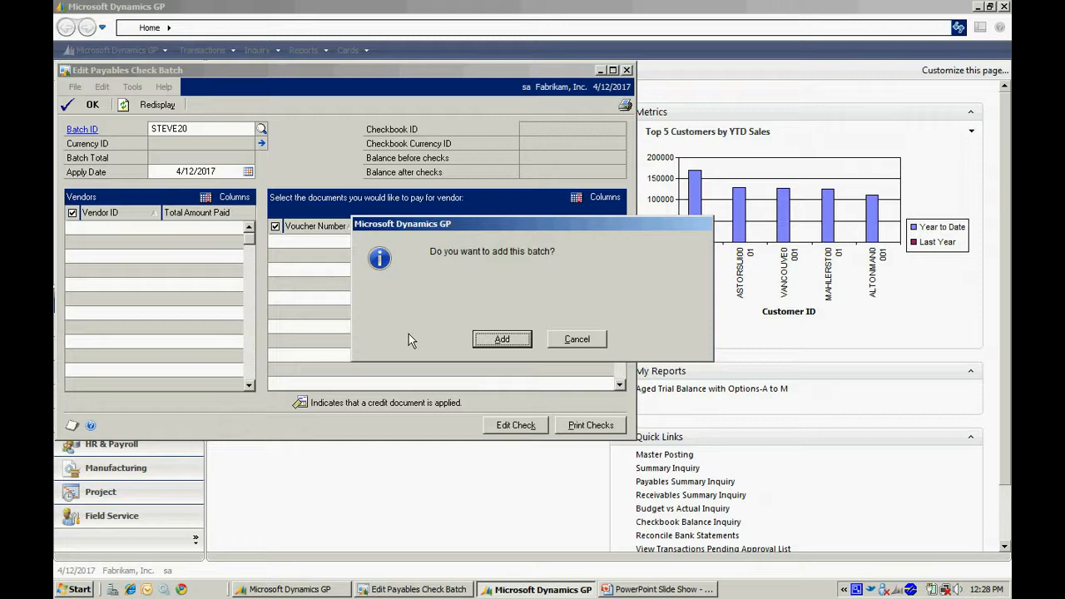
pyautogui.press('Return')
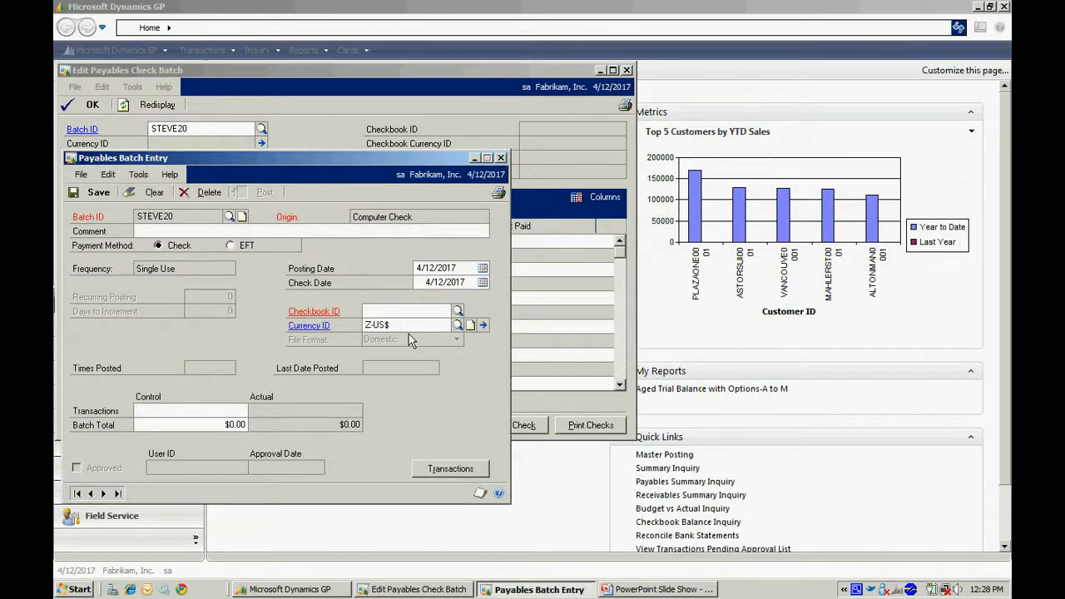
# Assign checkbook UPTOWN TRUST to the STEVE20 check batch and save the batch.
pyautogui.click(458, 311)
pyautogui.click(235, 292)
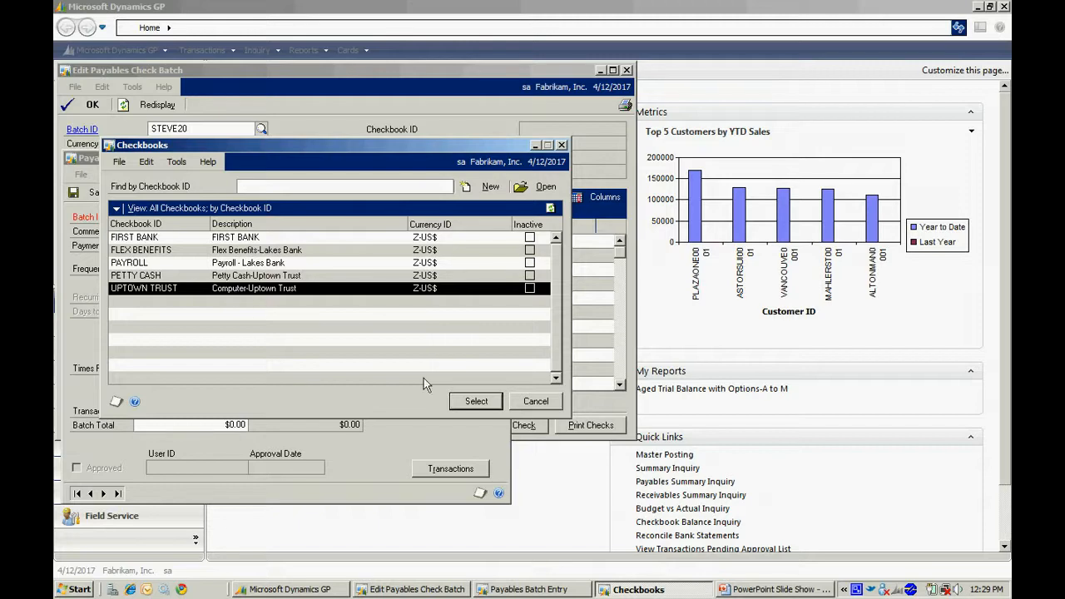
pyautogui.click(467, 403)
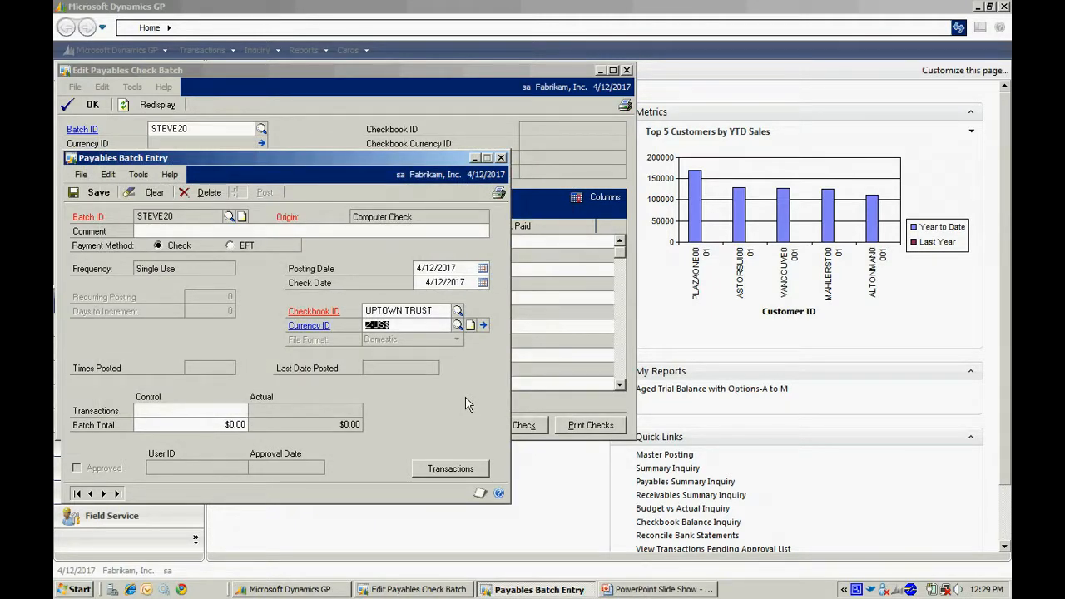
pyautogui.click(94, 193)
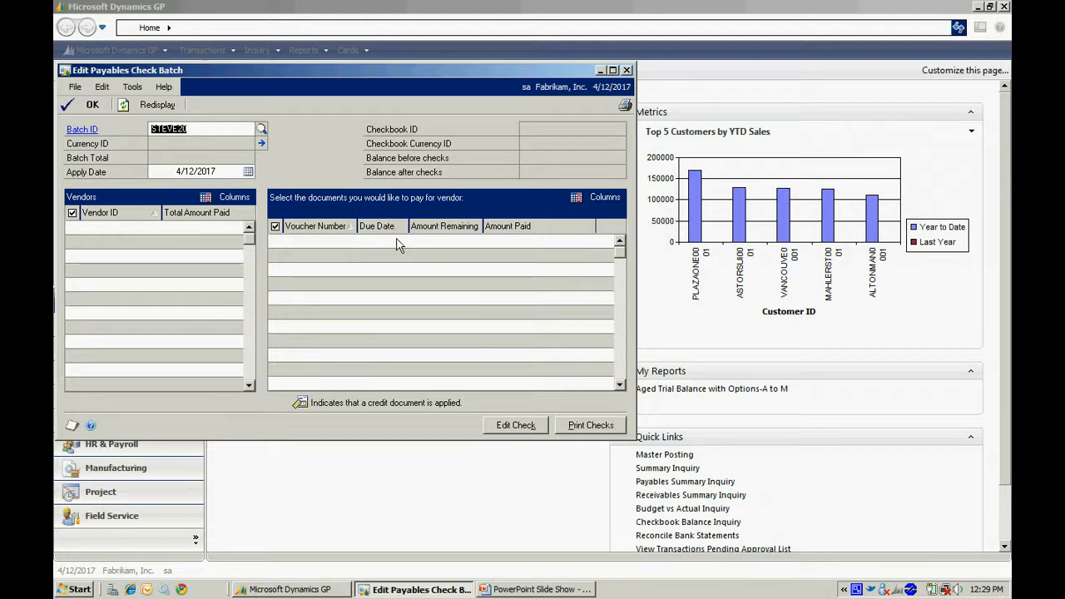
# Select the employee vendor and Midwest Accounts for payment in batch STEVE20, excluding the Midwest Accounts document due 2/25/2014.
pyautogui.press('Tab')
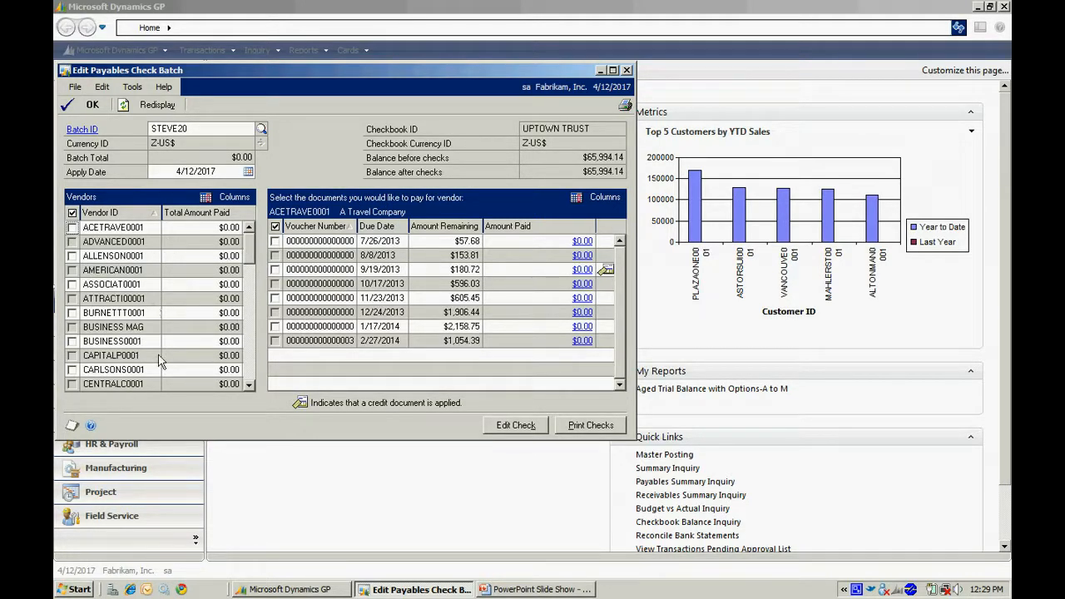
pyautogui.scroll(-10, 249, 365)
pyautogui.click(250, 366)
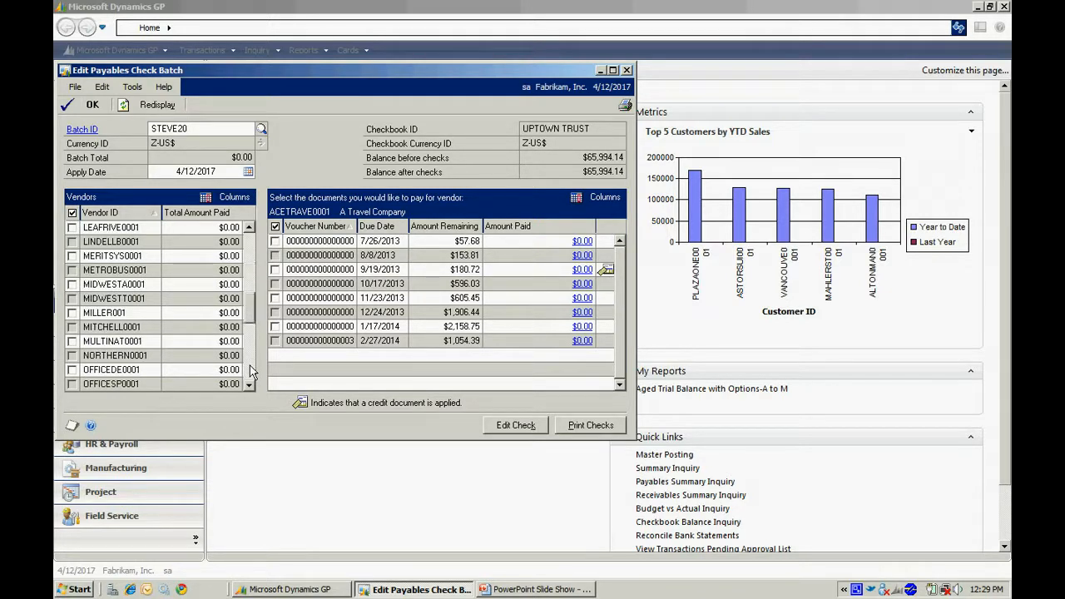
pyautogui.click(71, 313)
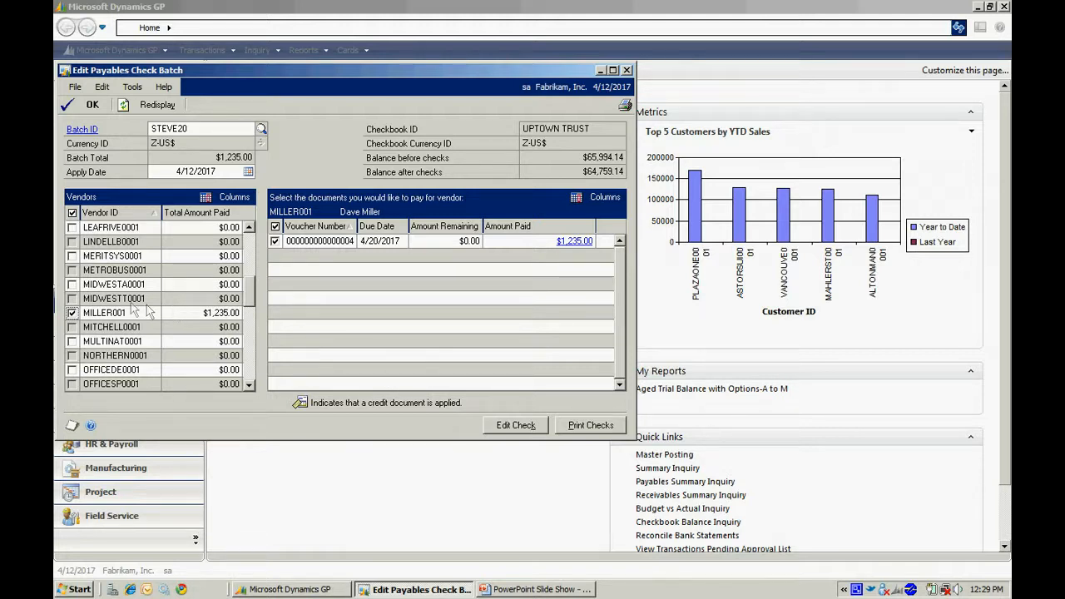
pyautogui.click(73, 285)
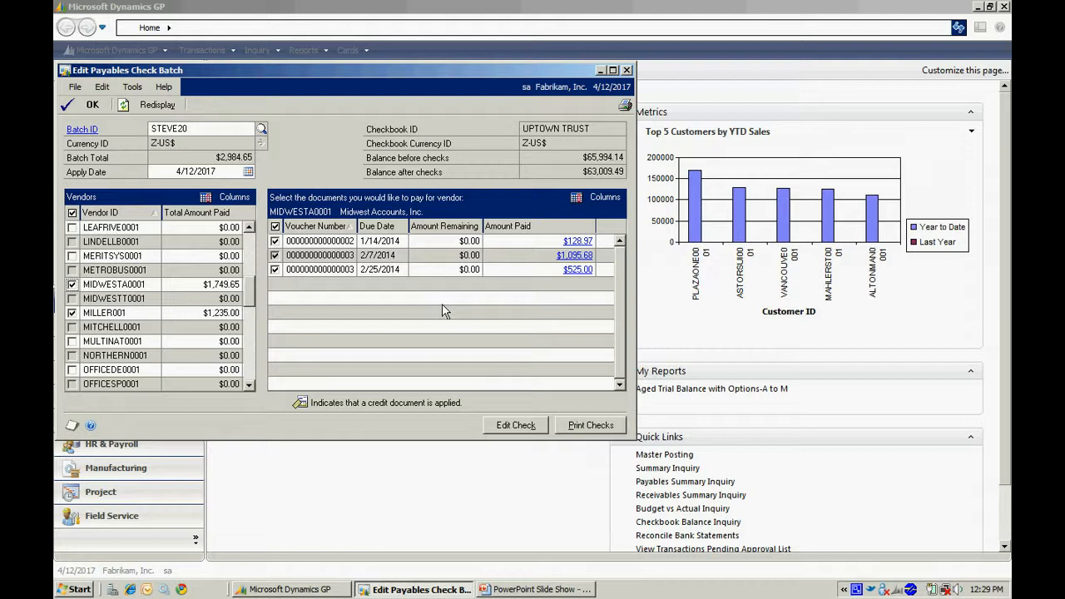
pyautogui.click(275, 270)
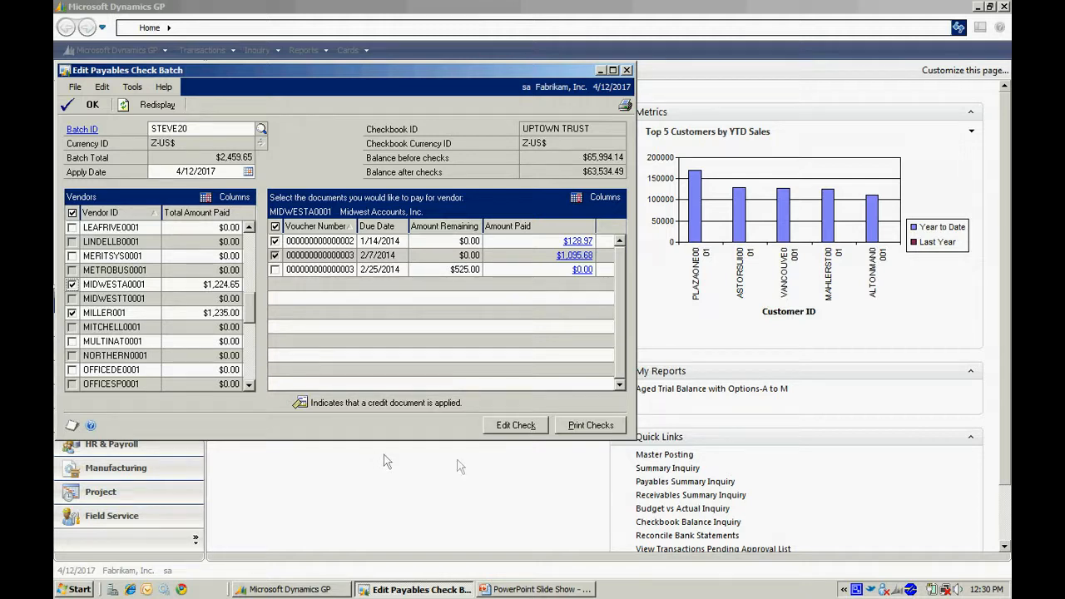
# Set the apply amount of Midwest Accounts' document due 2/7/2014 to $500.00, save the check, and review the vendor's documents in the batch.
pyautogui.click(513, 426)
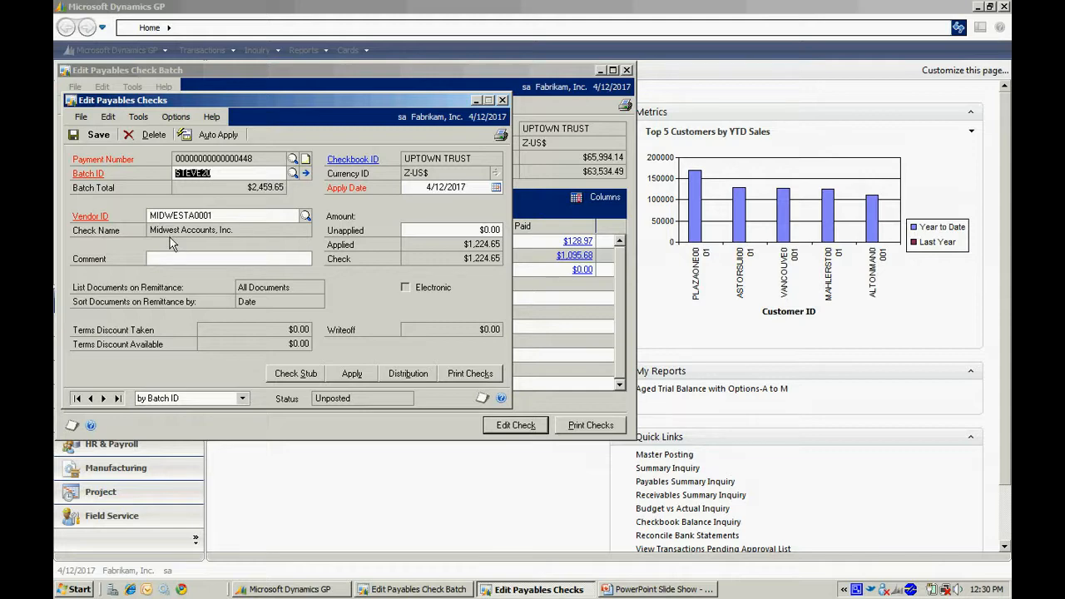
pyautogui.click(351, 375)
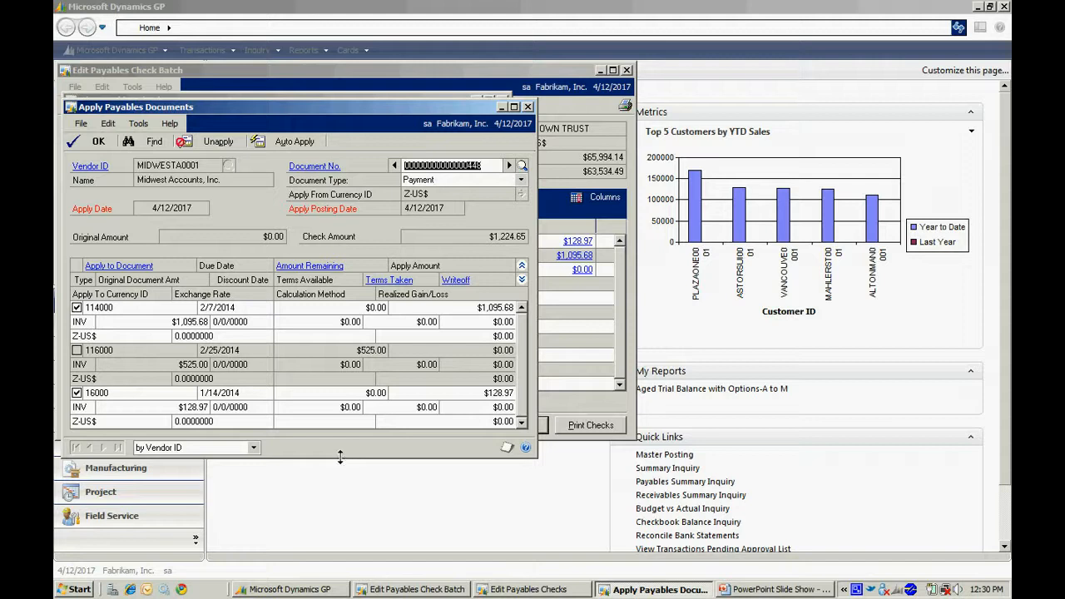
pyautogui.click(479, 308)
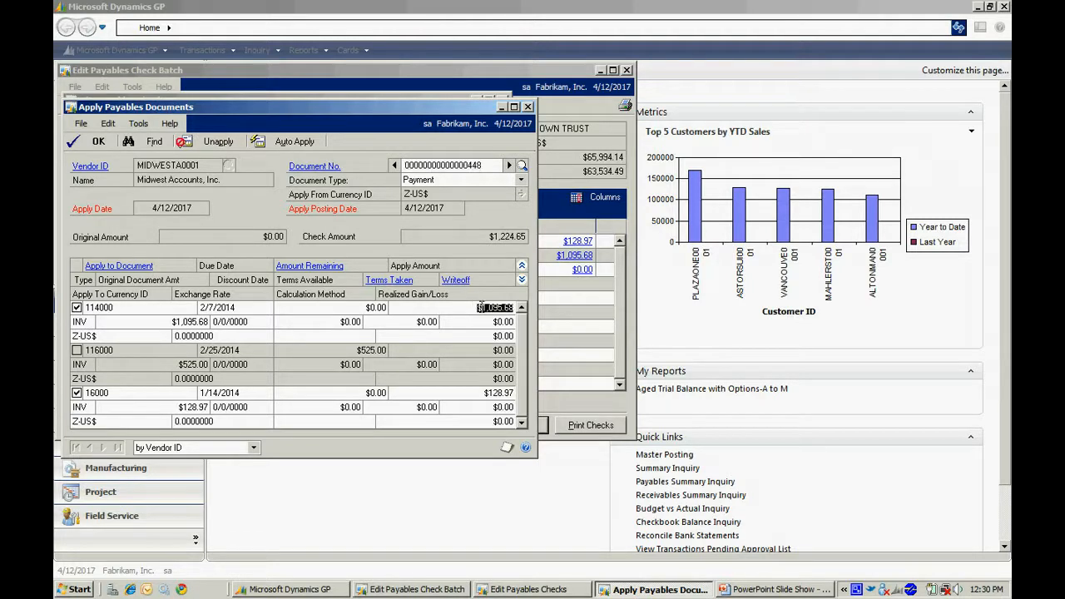
pyautogui.write('50.00')
pyautogui.press('Tab')
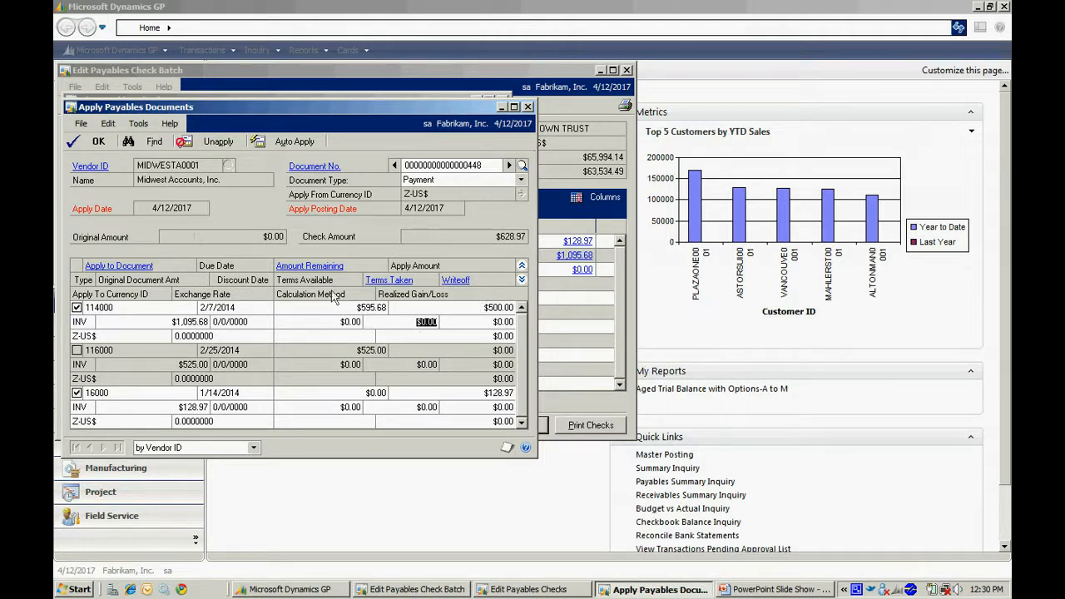
pyautogui.click(92, 141)
pyautogui.click(97, 139)
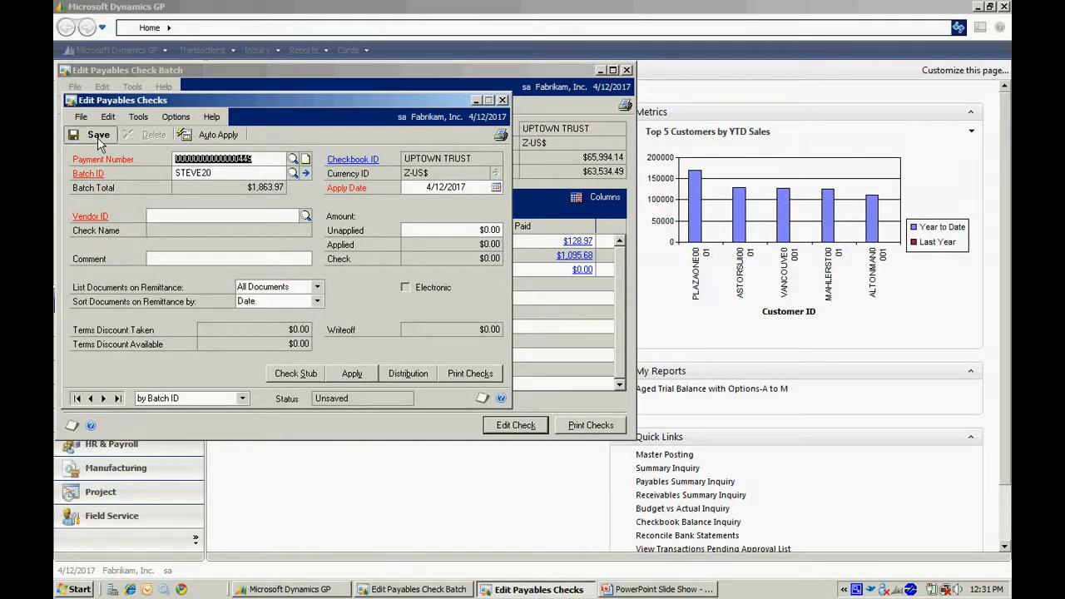
pyautogui.click(502, 100)
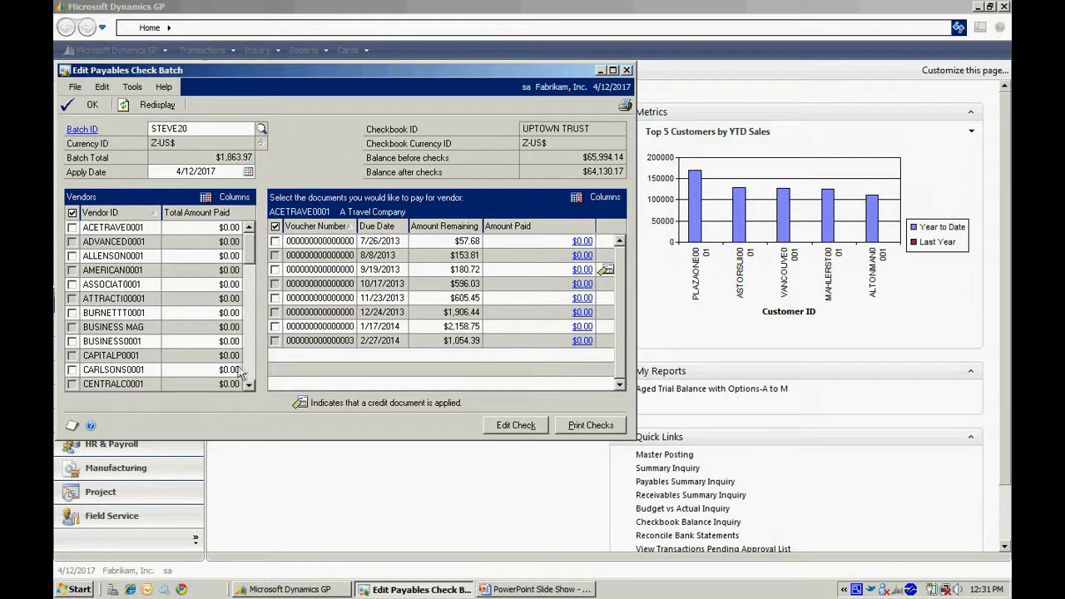
pyautogui.scroll(-6, 247, 369)
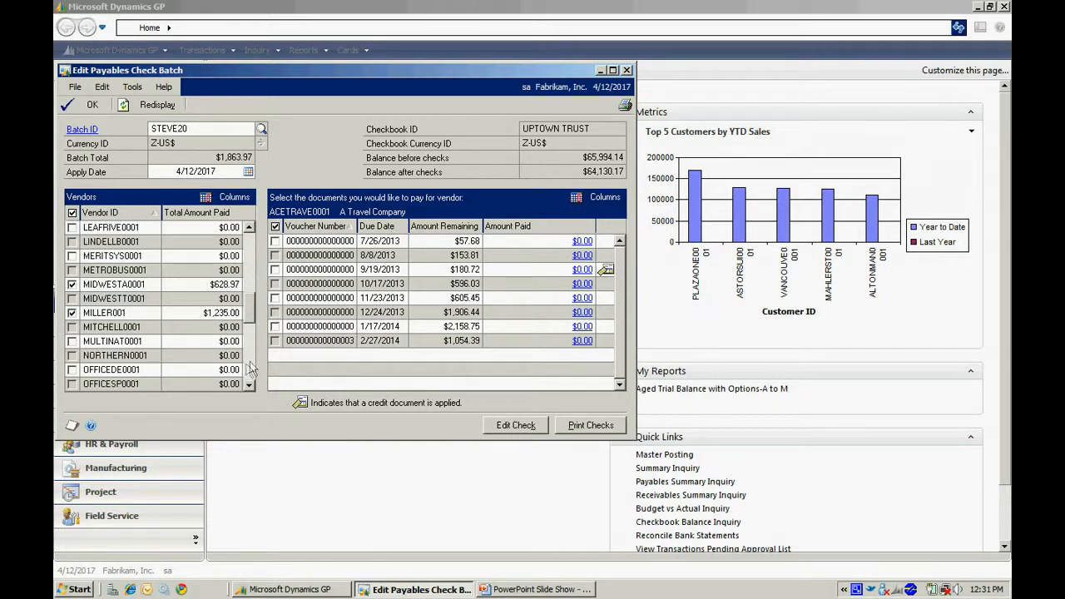
pyautogui.click(125, 287)
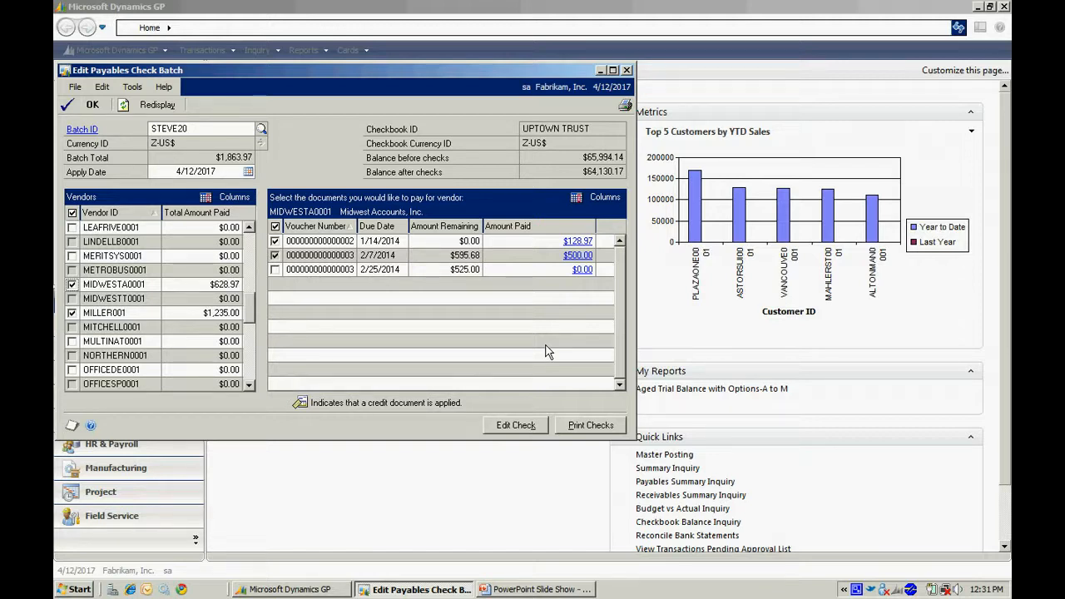
# Print the STEVE20 checks to the screen in the Stub on Top format and view the check output.
pyautogui.click(577, 427)
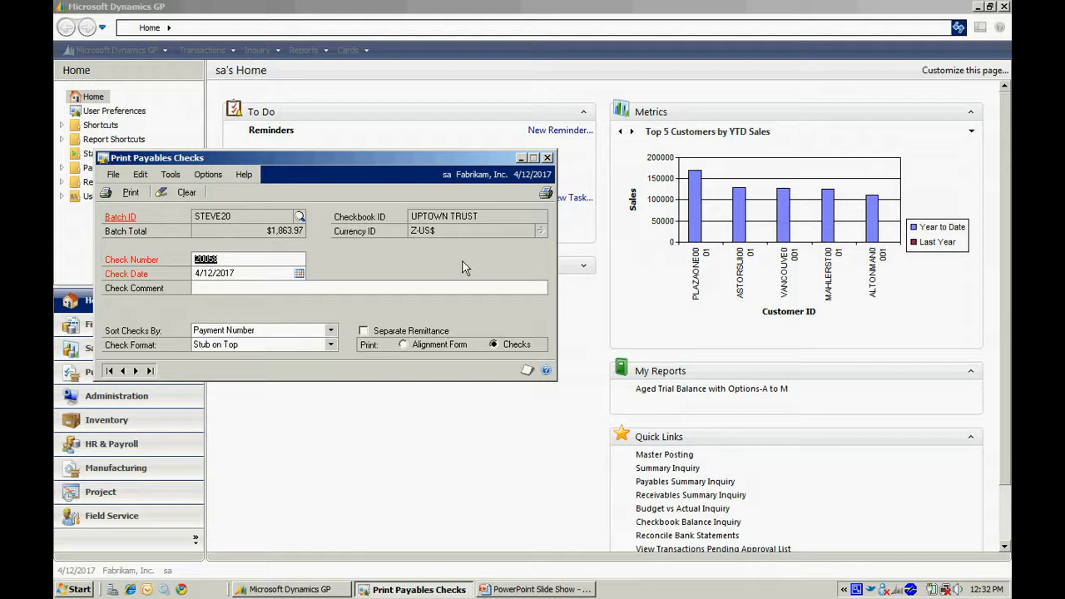
pyautogui.click(331, 344)
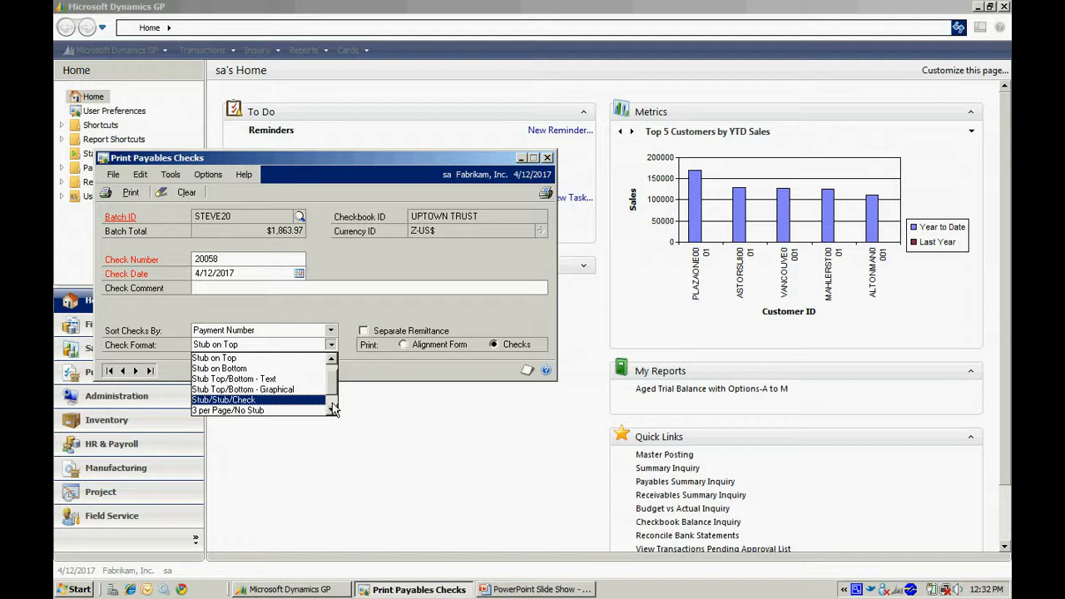
pyautogui.click(369, 371)
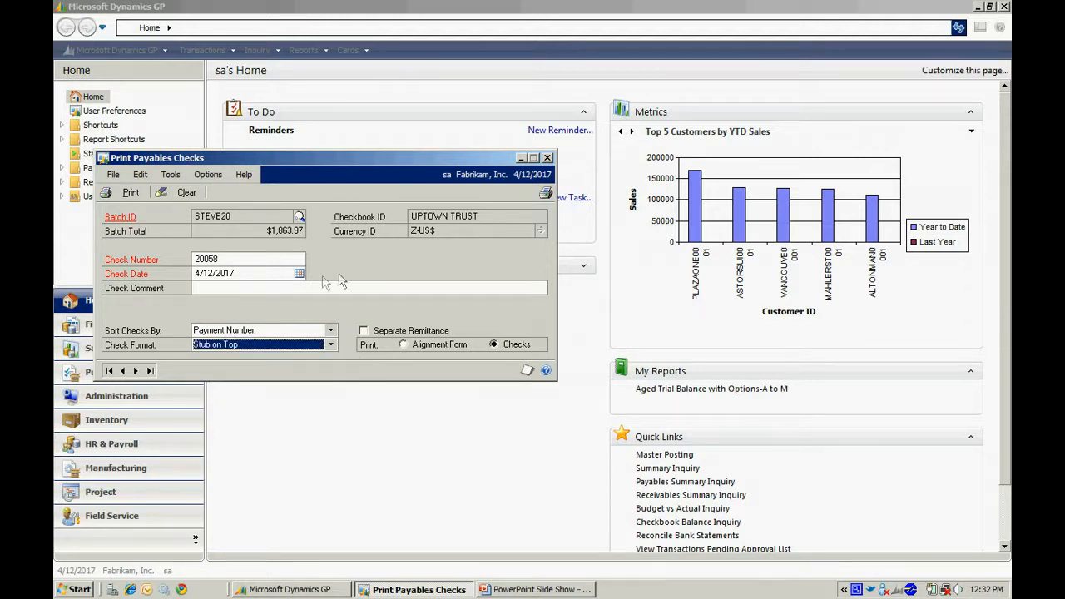
pyautogui.click(122, 194)
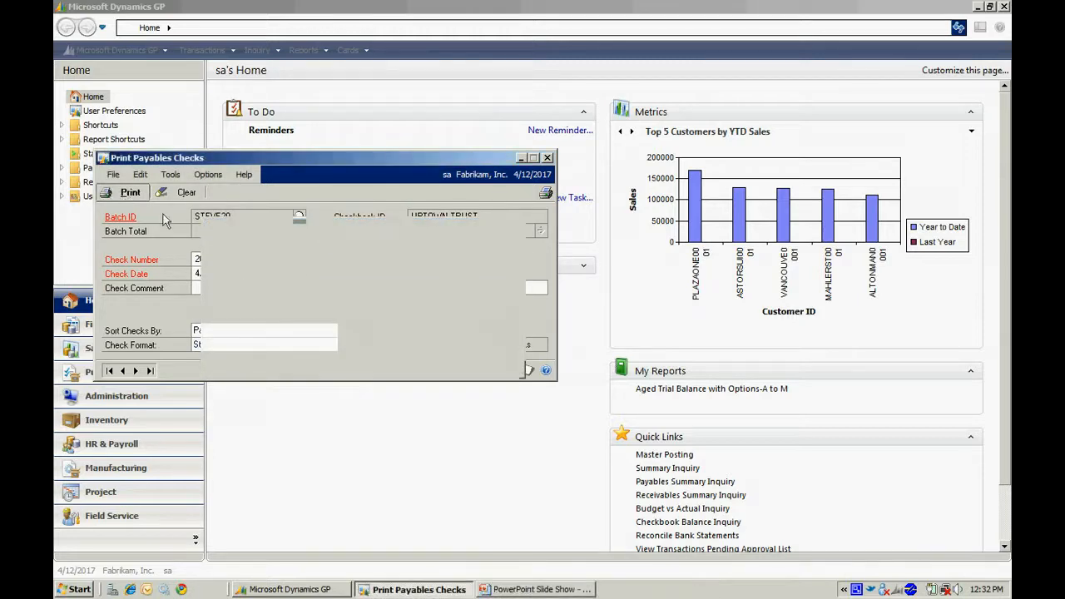
pyautogui.press('Tab')
pyautogui.press('space')
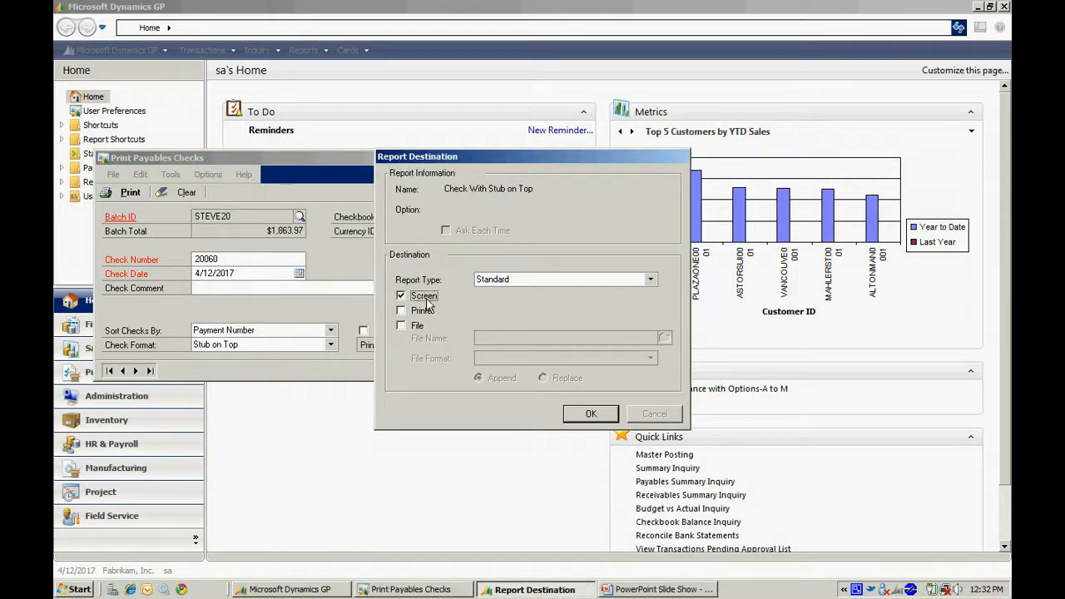
pyautogui.click(585, 414)
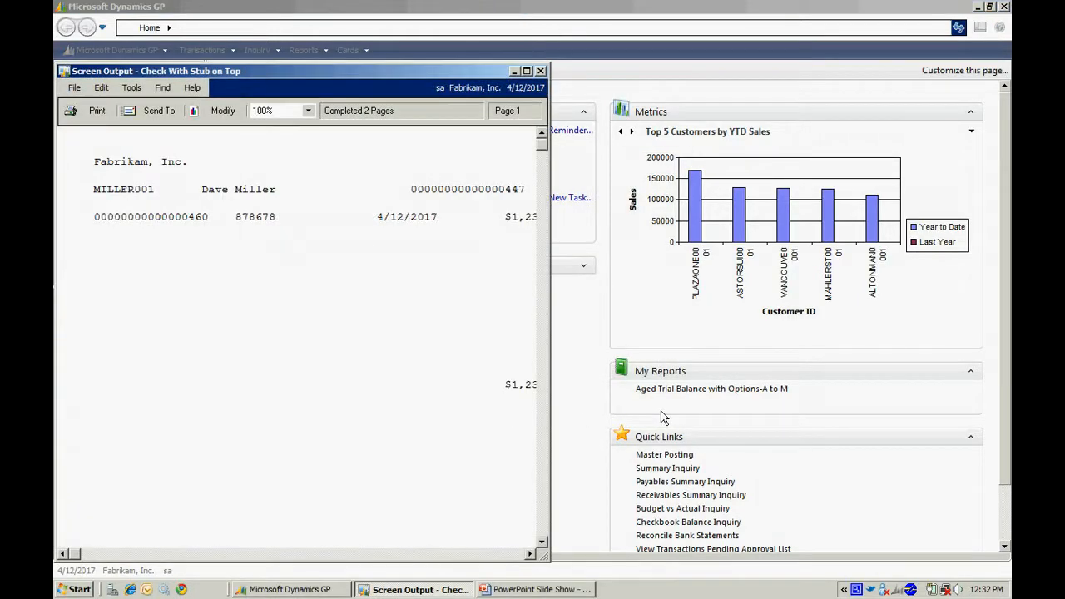
pyautogui.click(526, 72)
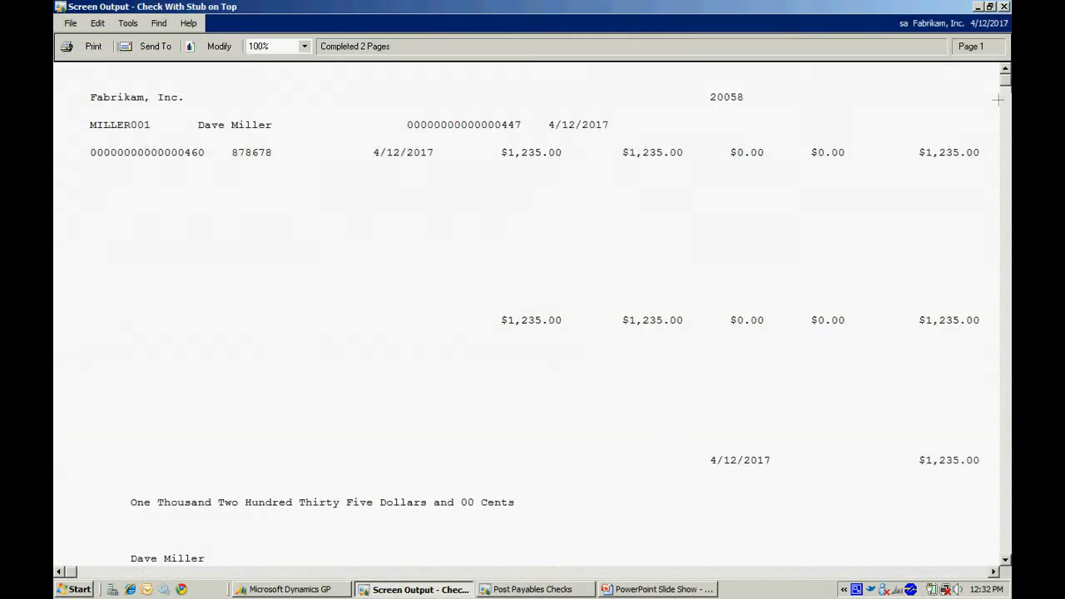
pyautogui.click(1005, 7)
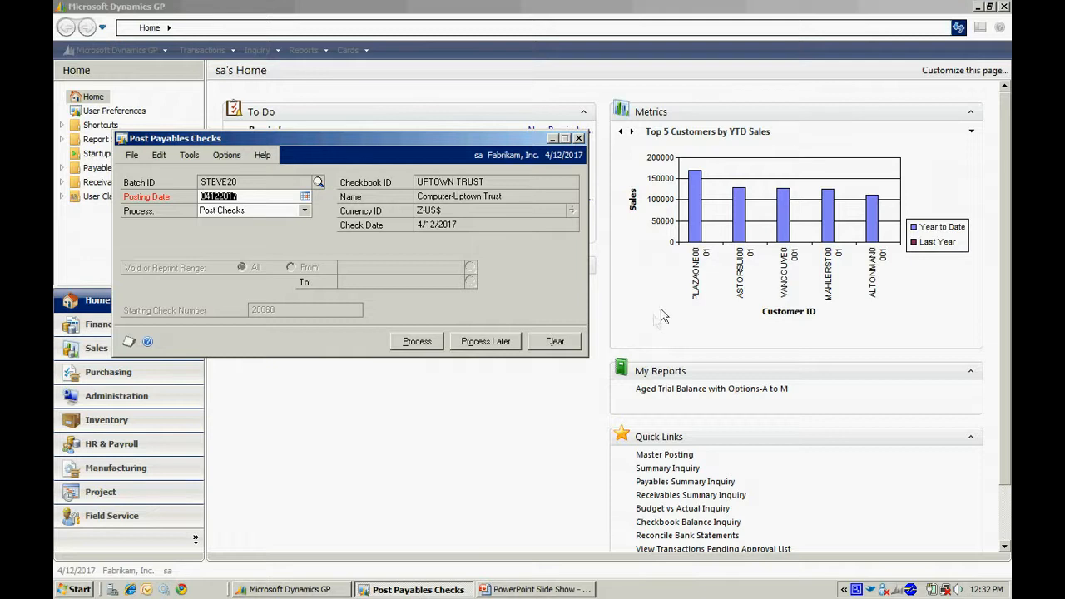
# Process the STEVE20 batch with the Post Checks option, cancelling the Computer Check Posting Journal output.
pyautogui.click(305, 210)
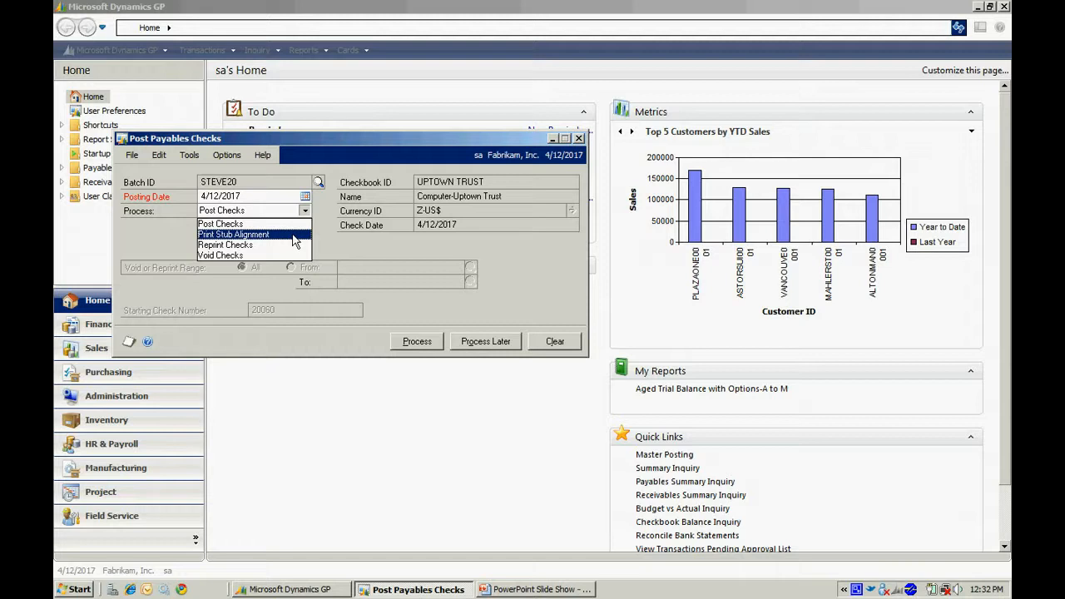
pyautogui.click(273, 222)
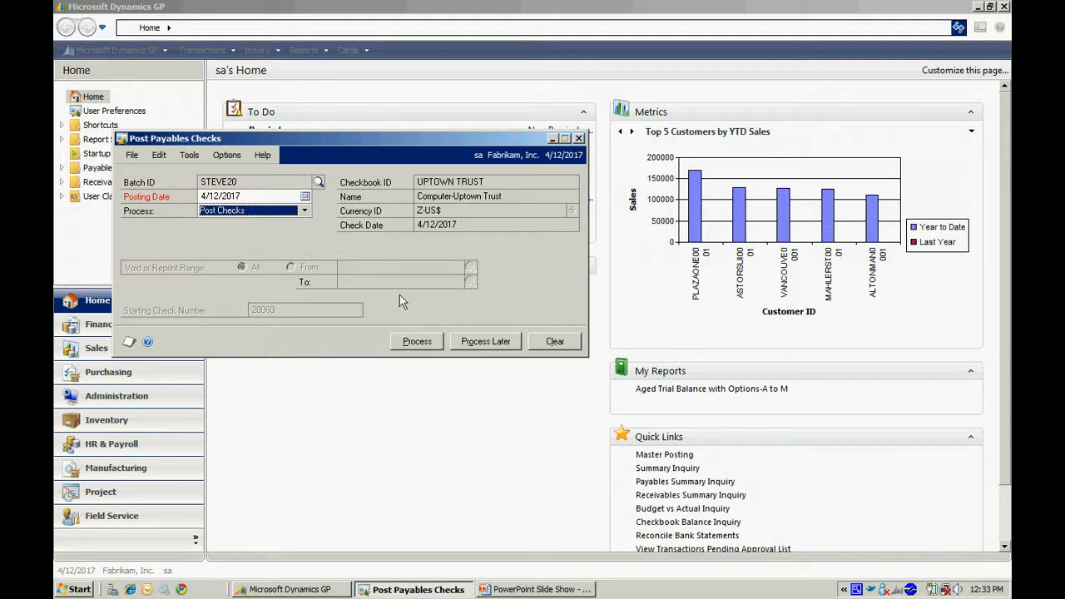
pyautogui.click(304, 210)
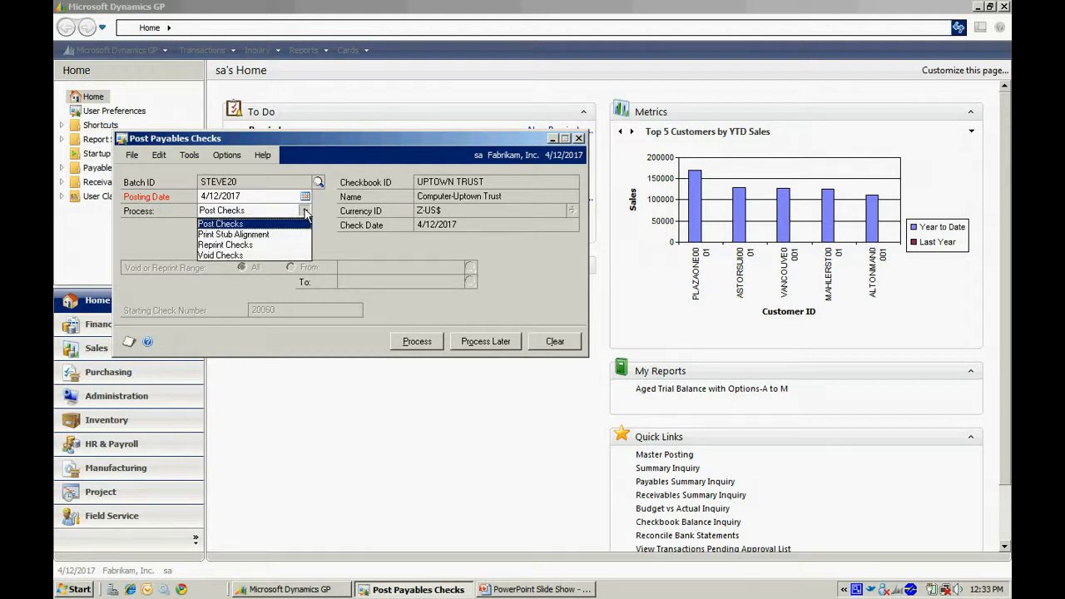
pyautogui.click(305, 213)
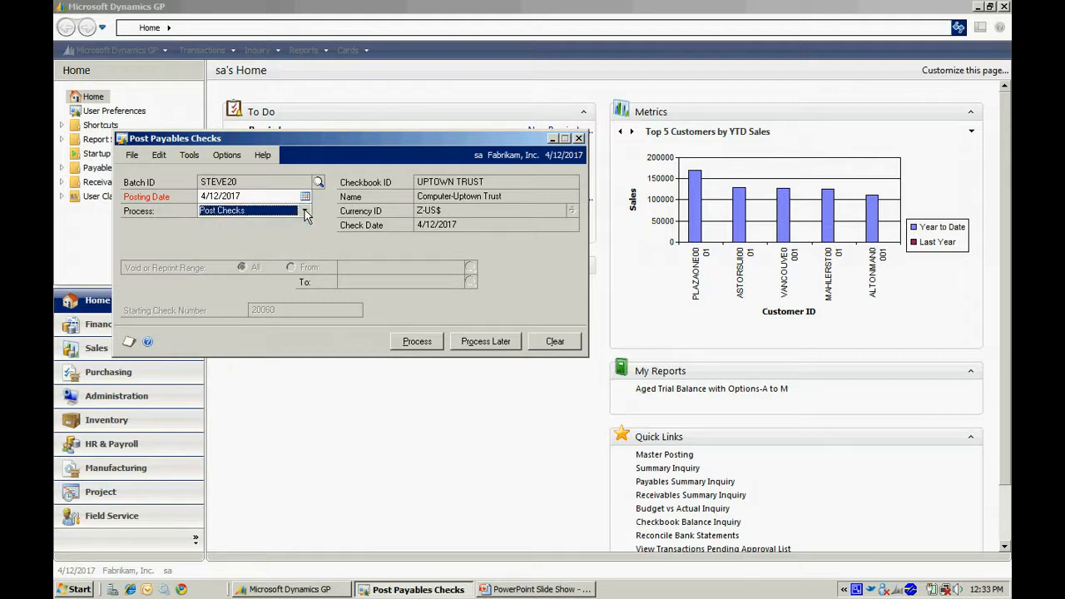
pyautogui.click(418, 342)
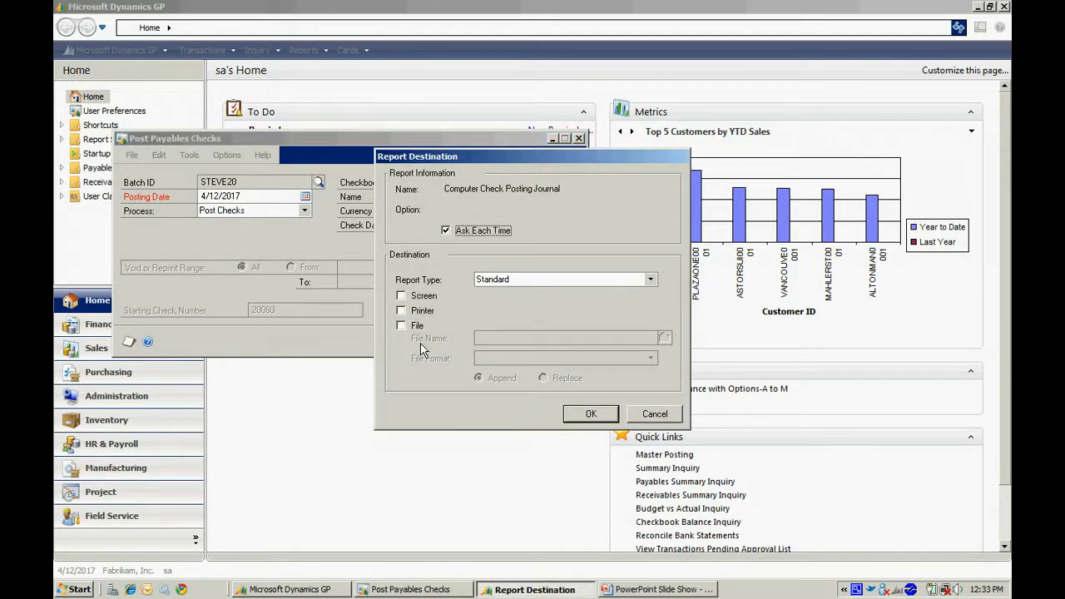
pyautogui.click(655, 414)
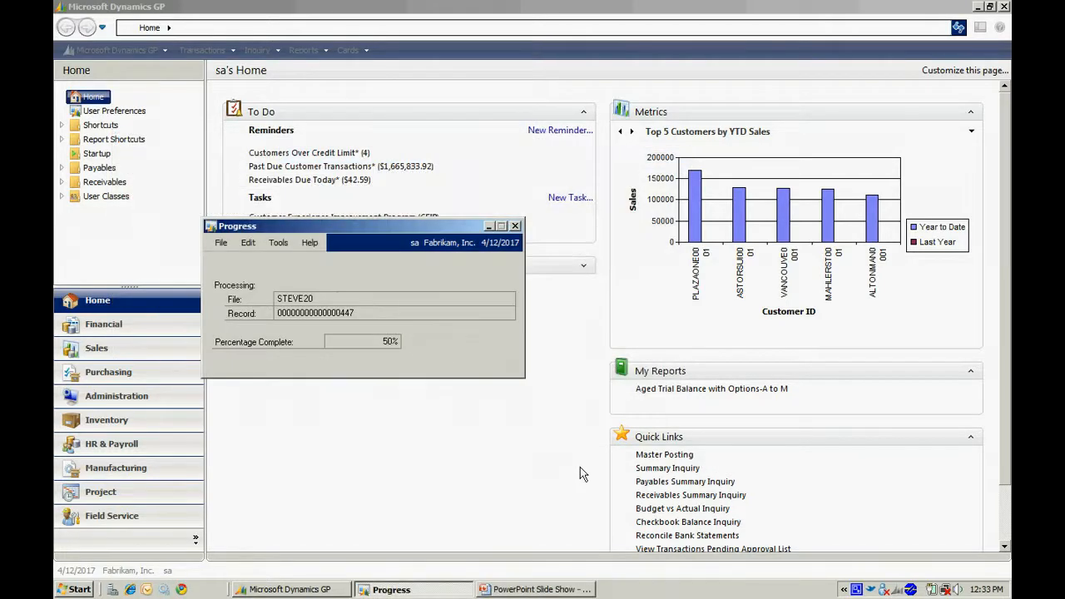